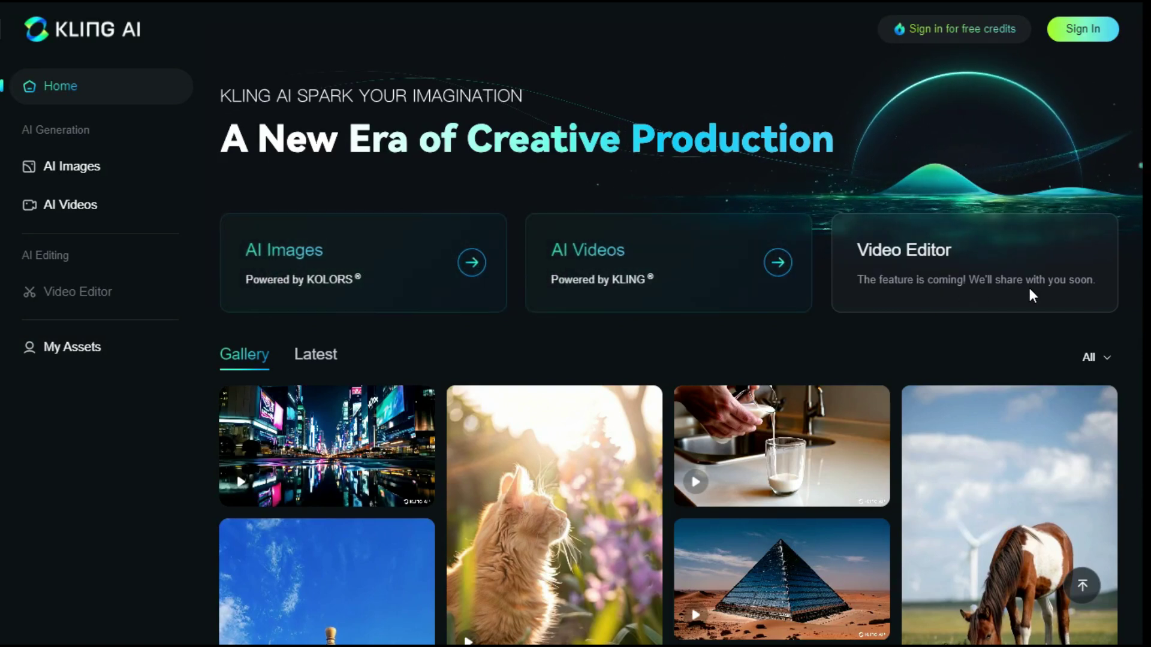
Browse the Gallery and open the milk-pouring example's Details, showing 16:9, Professional Mode, 5s.
{"action": "scroll", "coordinate": [886, 366], "scroll_direction": "down", "scroll_amount": 3}
{"action": "mouse_move", "coordinate": [607, 341]}
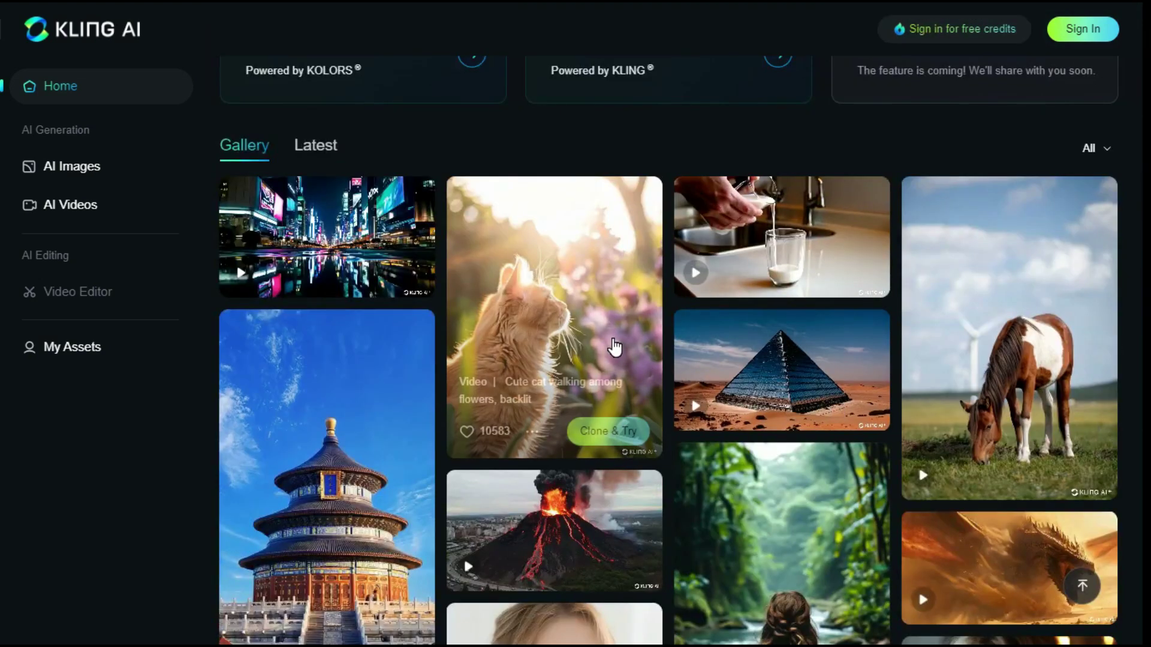
{"action": "scroll", "coordinate": [606, 342], "scroll_direction": "down", "scroll_amount": 5}
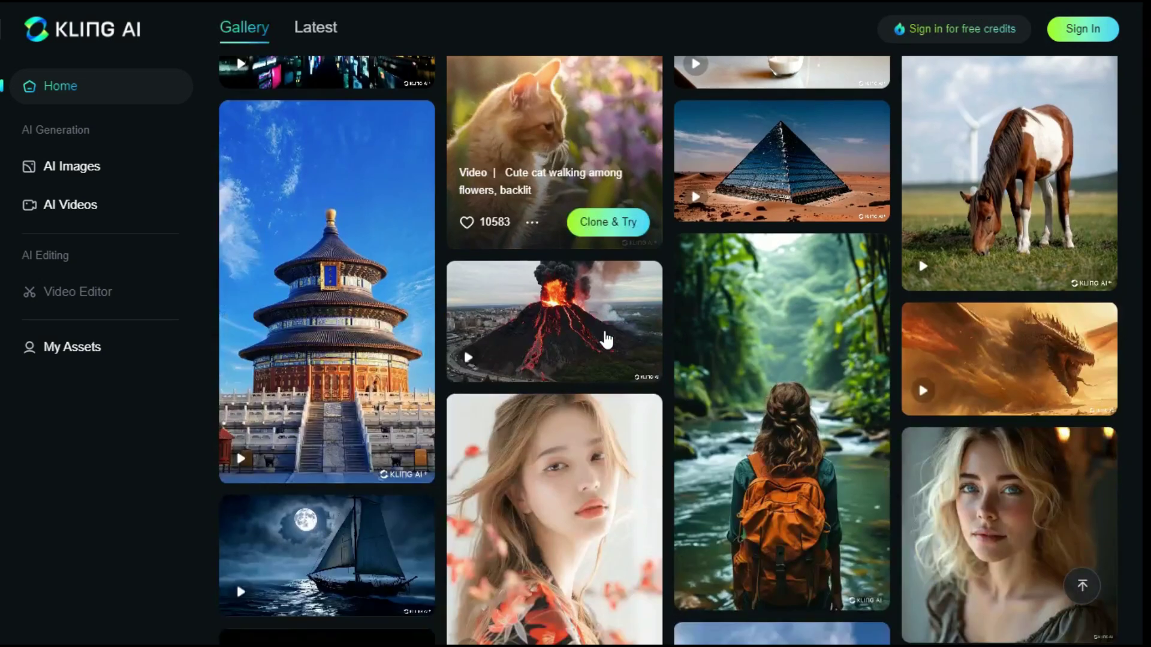
{"action": "scroll", "coordinate": [599, 353], "scroll_direction": "down", "scroll_amount": 3}
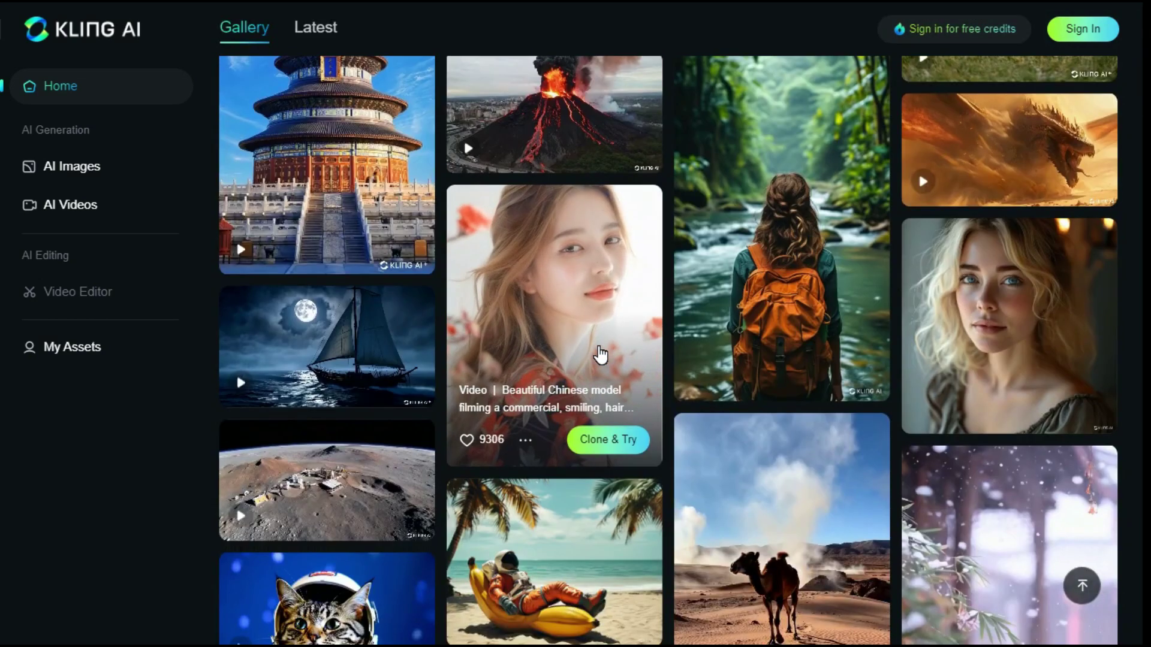
{"action": "scroll", "coordinate": [600, 355], "scroll_direction": "down", "scroll_amount": 3}
{"action": "scroll", "coordinate": [600, 355], "scroll_direction": "down", "scroll_amount": 2}
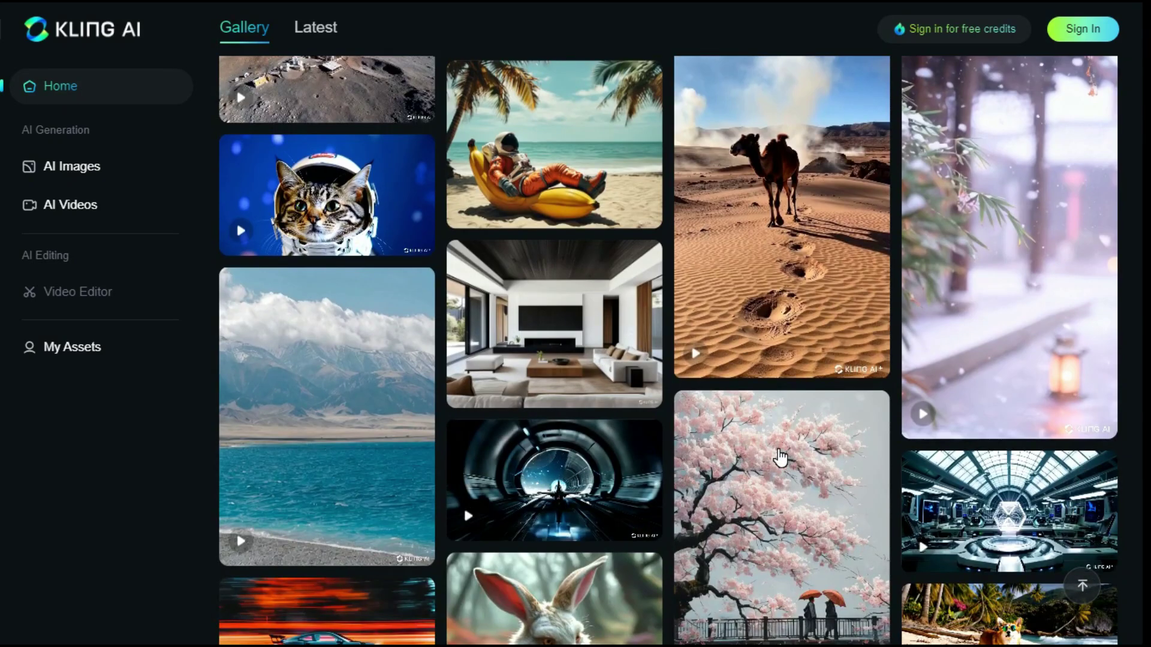
{"action": "scroll", "coordinate": [778, 452], "scroll_direction": "up", "scroll_amount": 8}
{"action": "scroll", "coordinate": [783, 448], "scroll_direction": "up", "scroll_amount": 3}
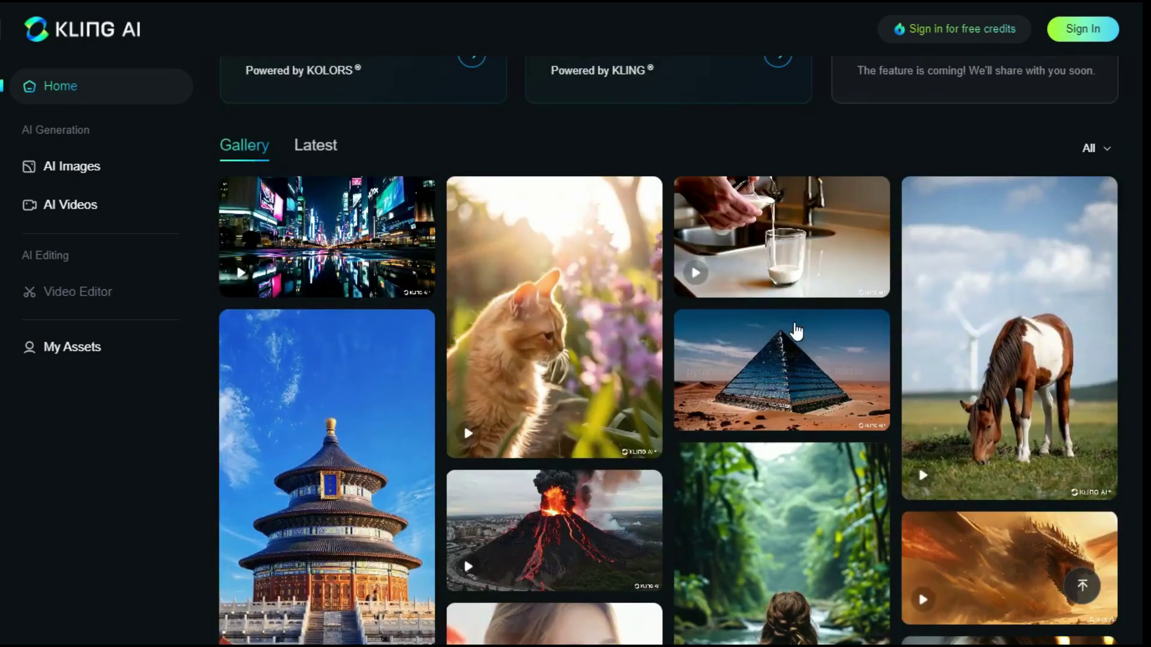
{"action": "left_click", "coordinate": [779, 227]}
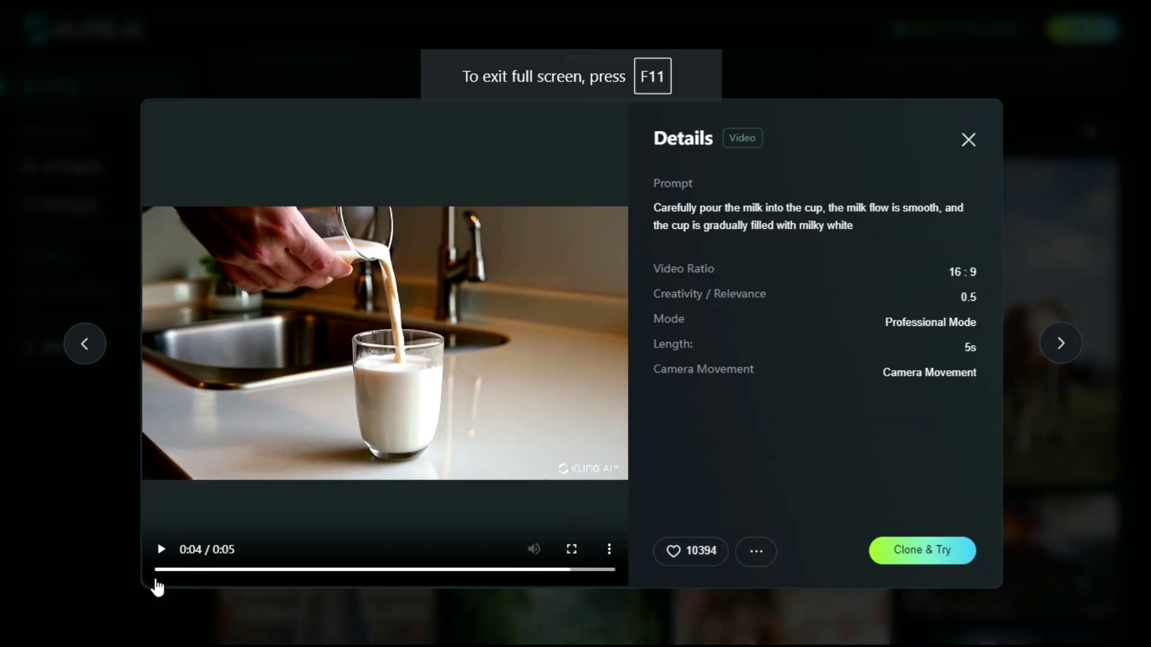
Play the milk-pouring example, try Clone & Try, then close its Details dialog.
{"action": "left_click", "coordinate": [162, 549]}
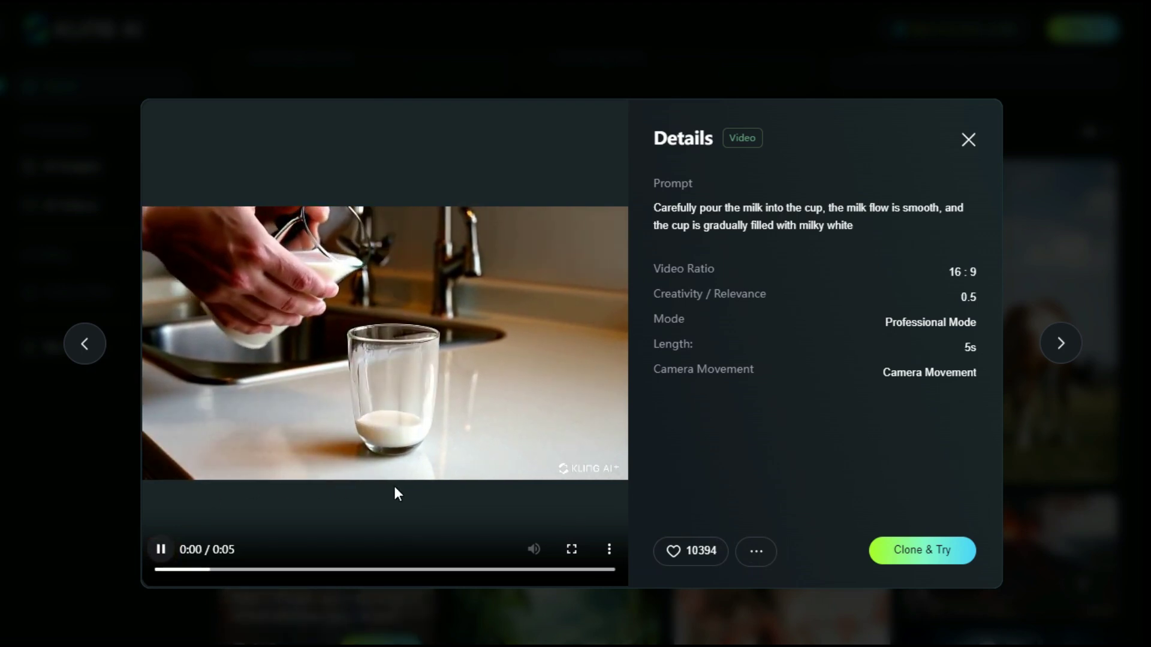
{"action": "left_click", "coordinate": [920, 554]}
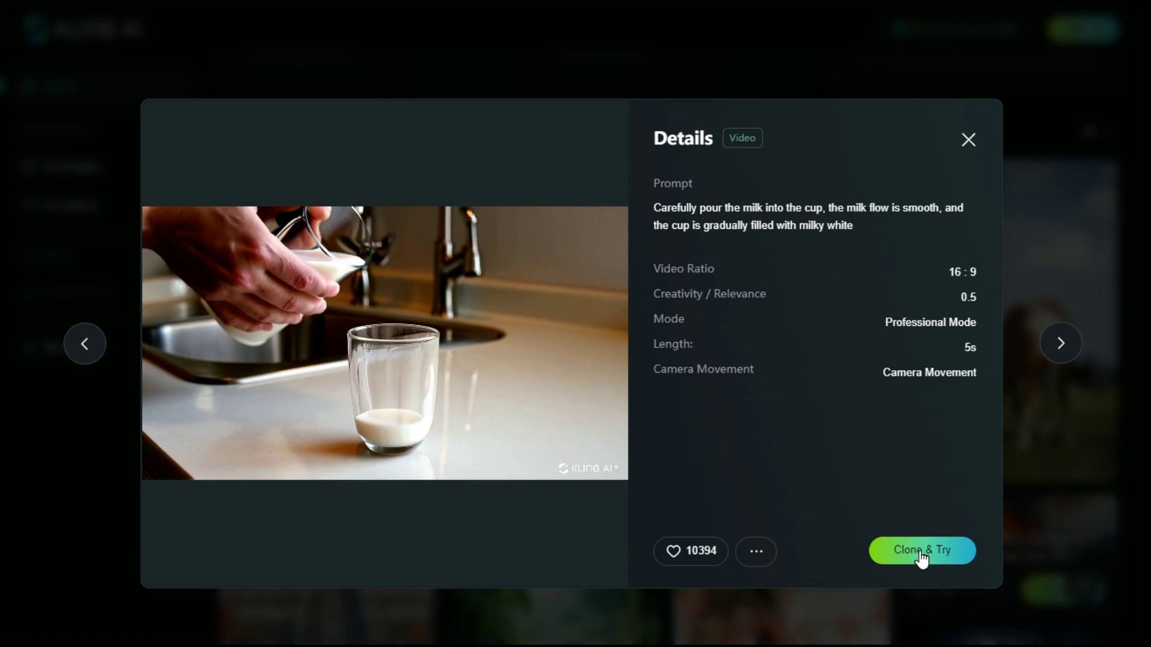
{"action": "left_click", "coordinate": [968, 140]}
Sign in through Sign up for free, then open AI Videos on Text to Video.
{"action": "scroll", "coordinate": [875, 324], "scroll_direction": "up", "scroll_amount": 5}
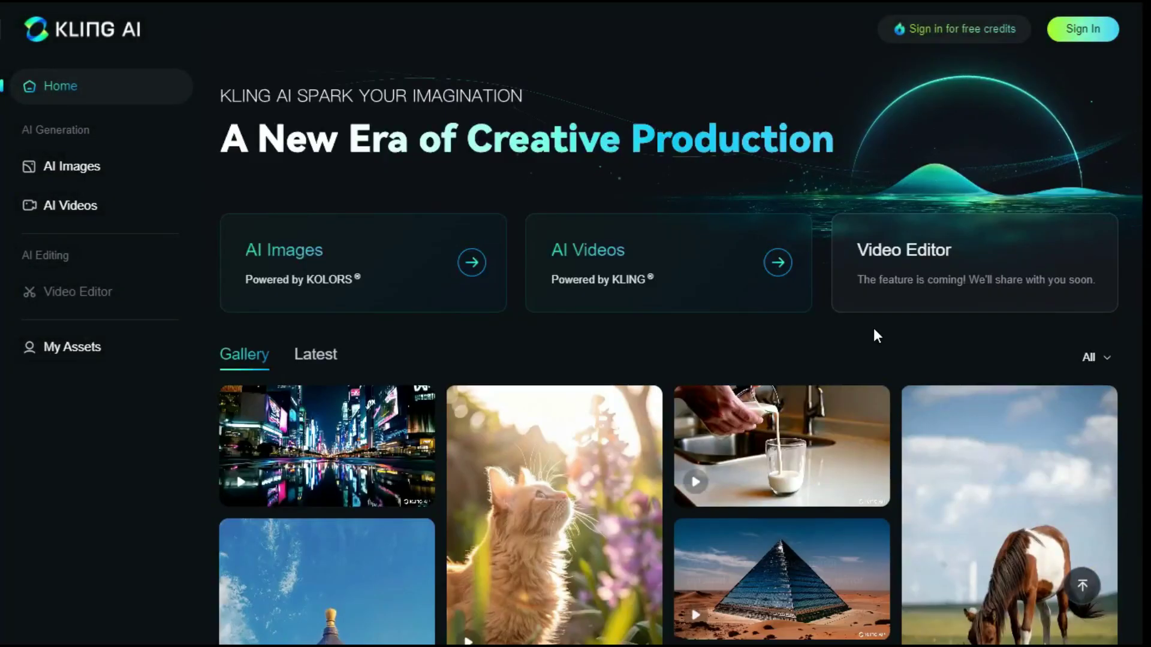
{"action": "left_click", "coordinate": [1088, 32]}
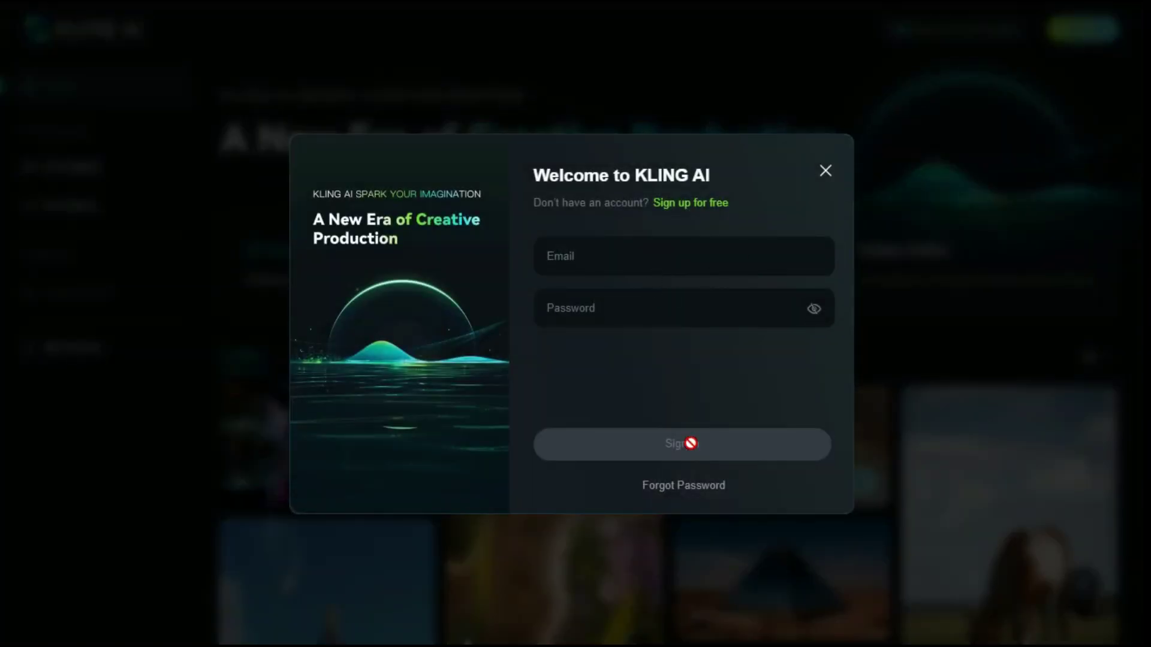
{"action": "left_click", "coordinate": [692, 203]}
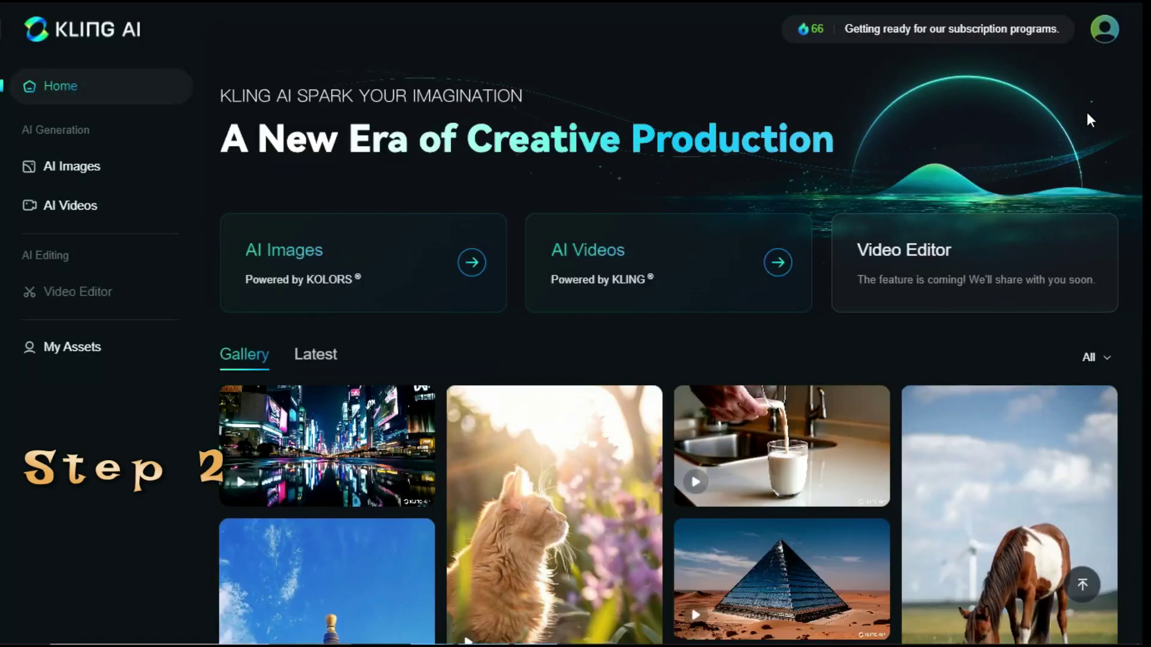
{"action": "left_click", "coordinate": [1106, 31]}
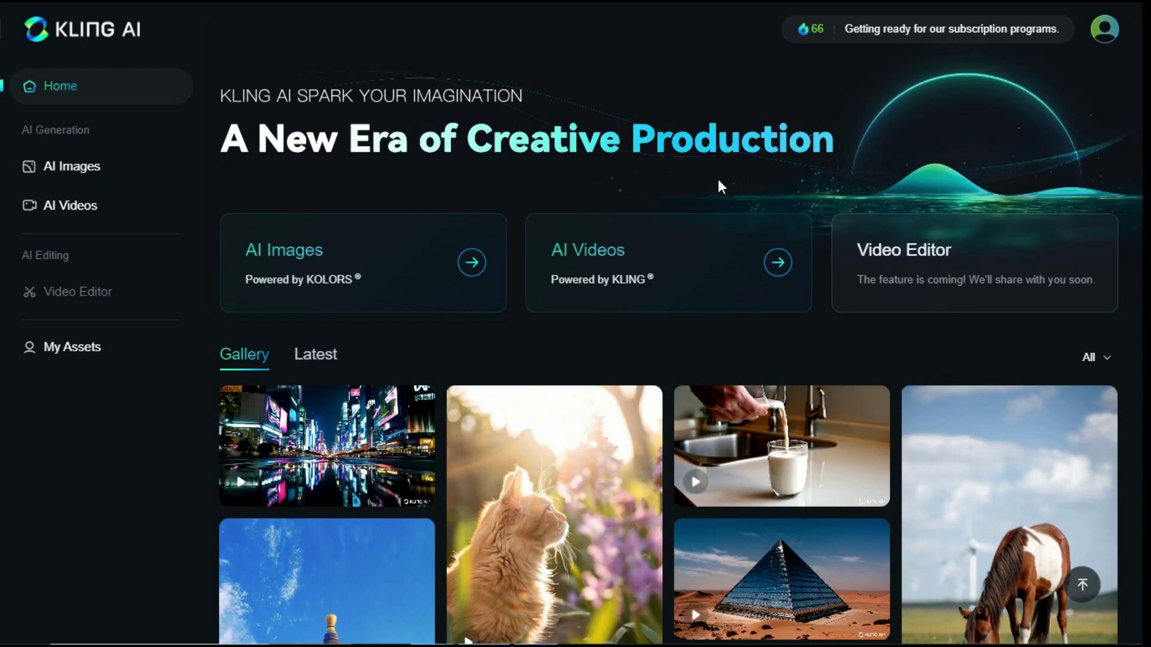
{"action": "left_click", "coordinate": [75, 208]}
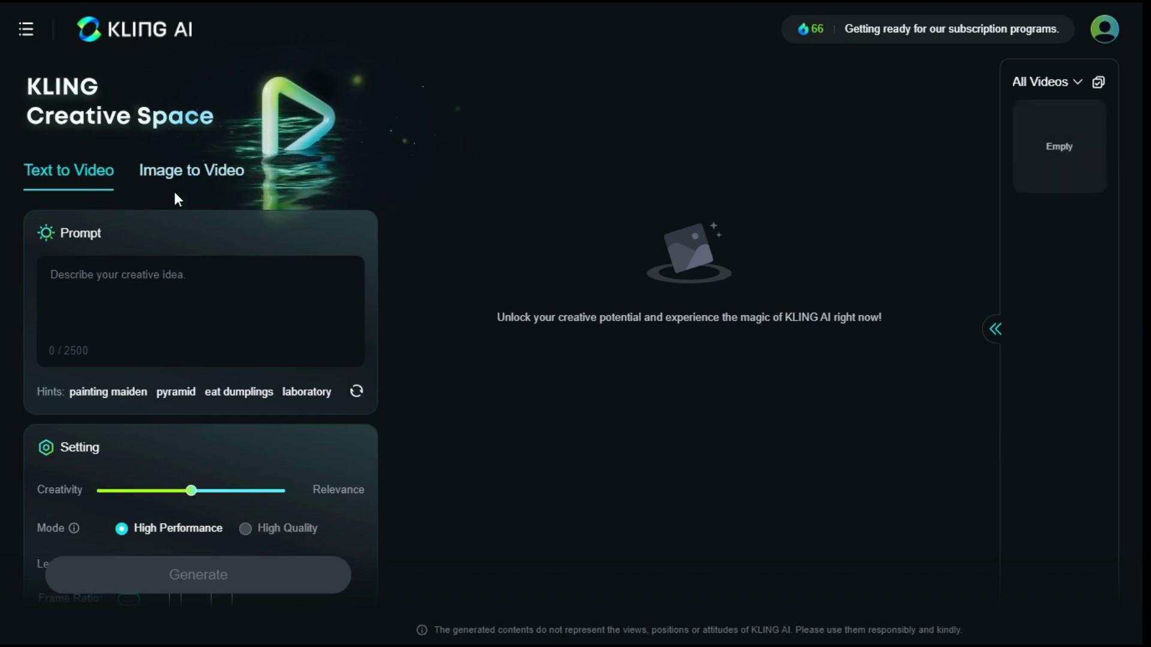
{"action": "left_click", "coordinate": [185, 171]}
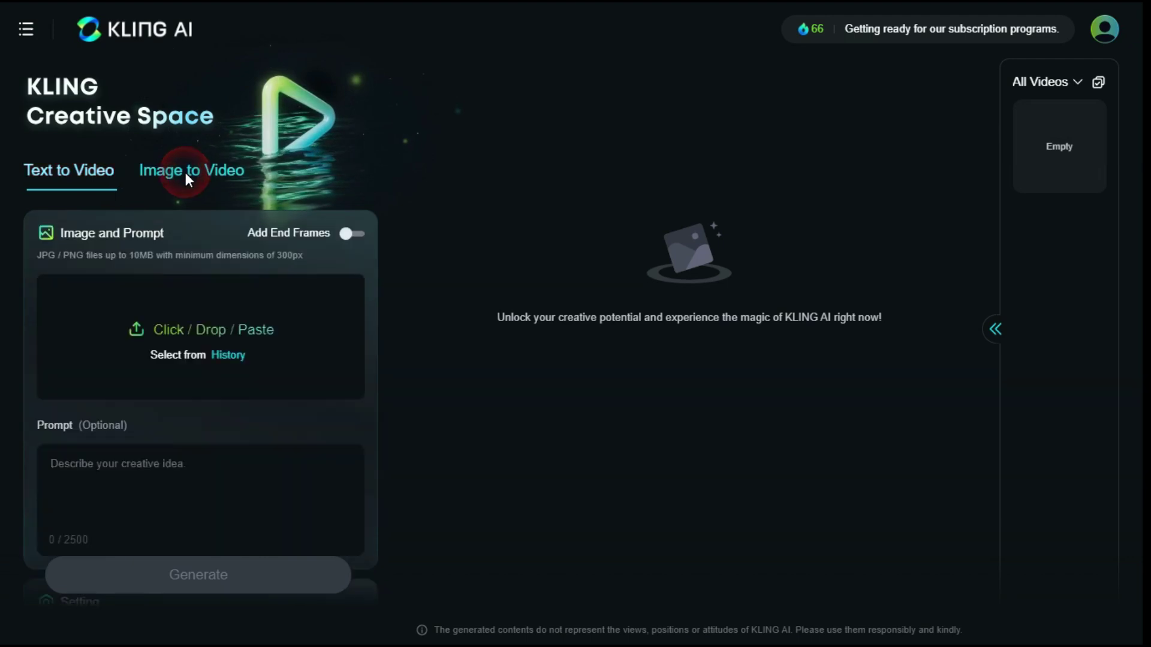
{"action": "left_click", "coordinate": [93, 174]}
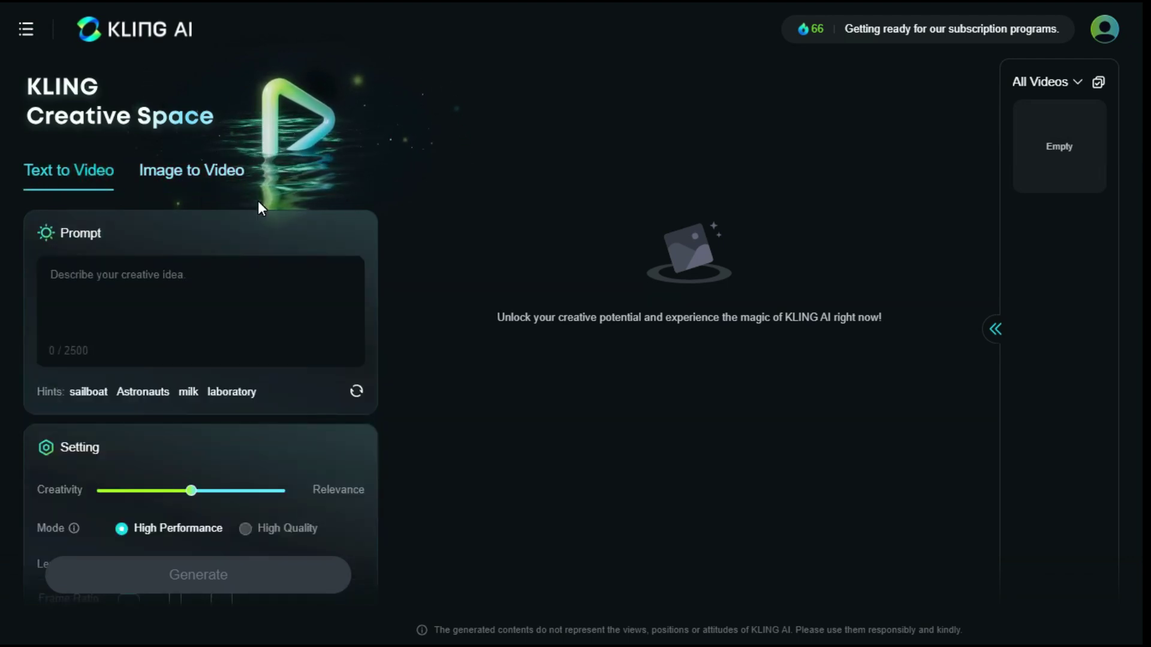
{"action": "mouse_move", "coordinate": [818, 43]}
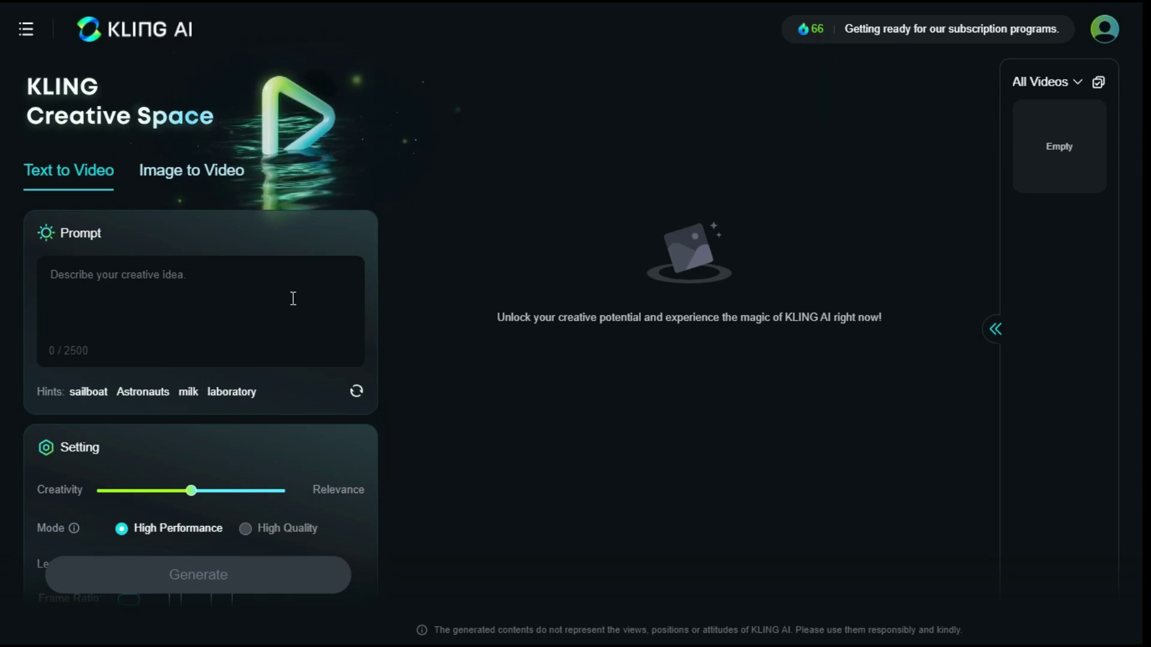
{"action": "left_click", "coordinate": [104, 289]}
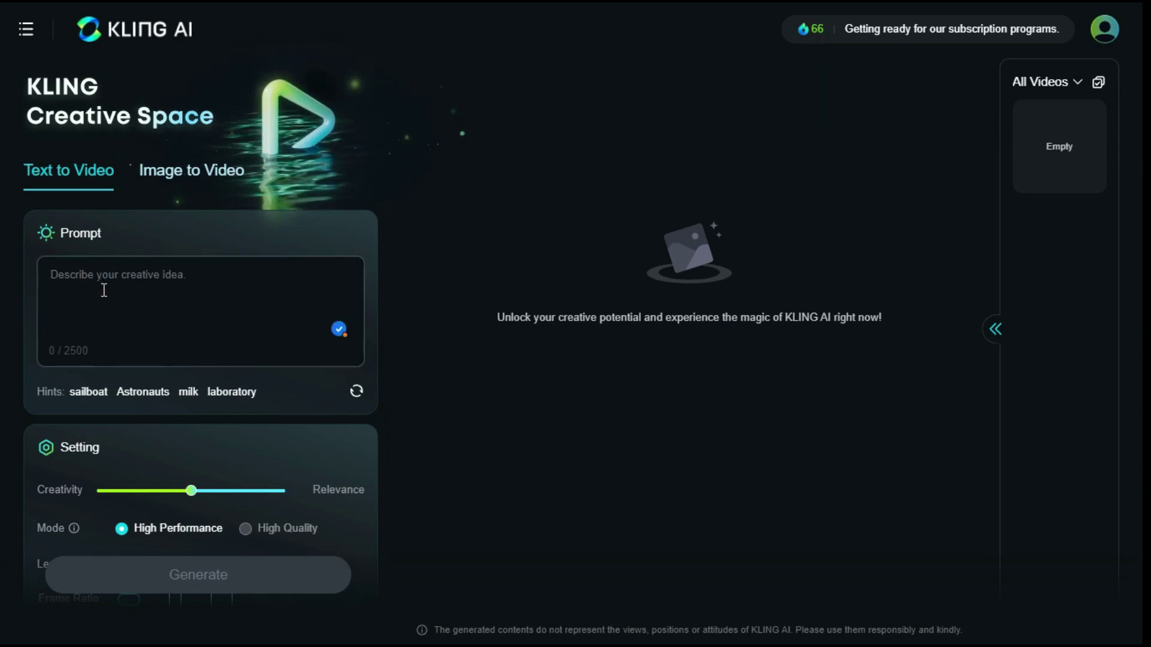
Paste the prompt 'Beautiful American model filming a commercial, smiling, hair blowing in the wind' and set Creativity to 0.9.
{"action": "type", "text": "Beautiful American model filming a commercial, smiling, hair blowing in the wind"}
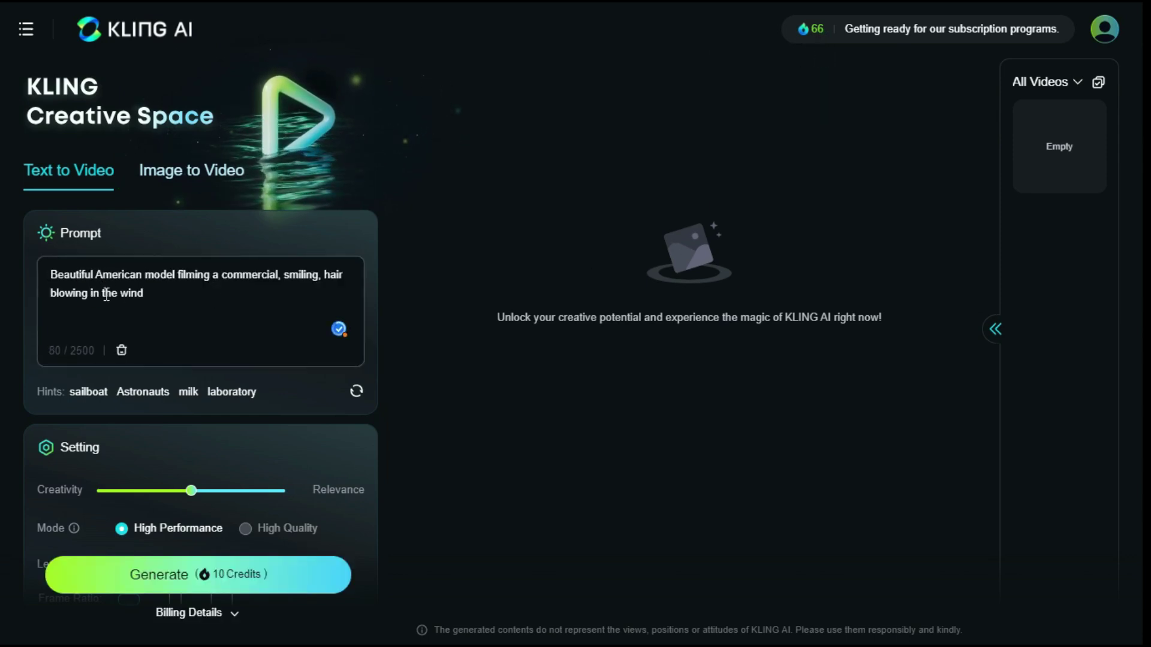
{"action": "scroll", "coordinate": [160, 346], "scroll_direction": "down", "scroll_amount": 2}
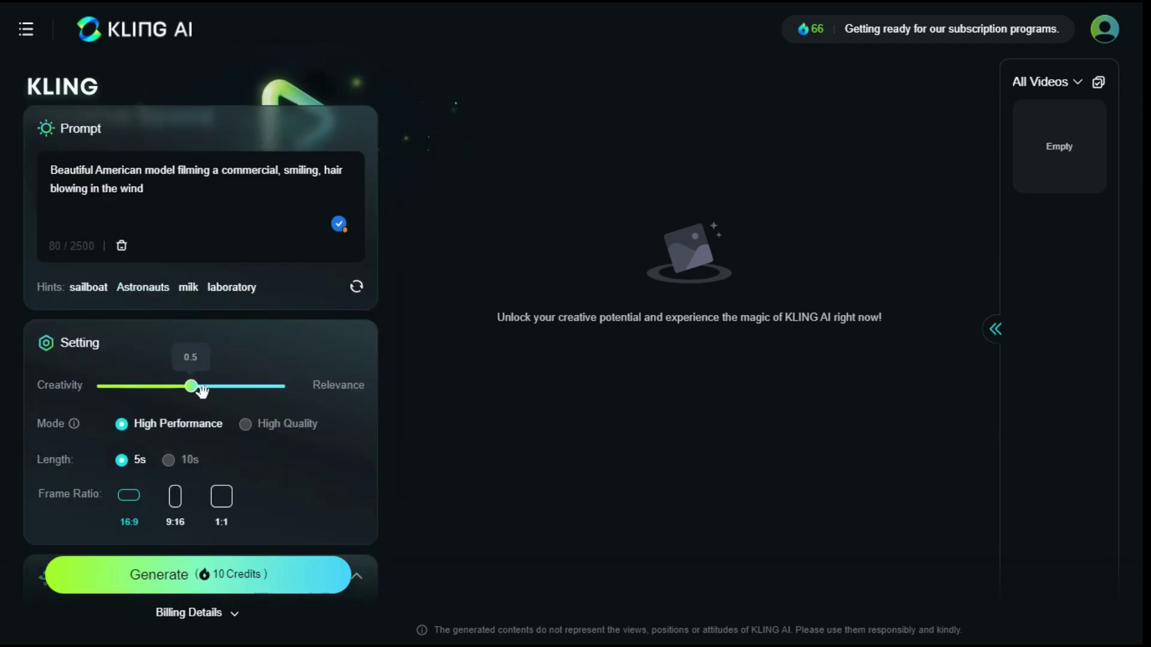
{"action": "left_click_drag", "start_coordinate": [204, 407], "coordinate": [240, 410]}
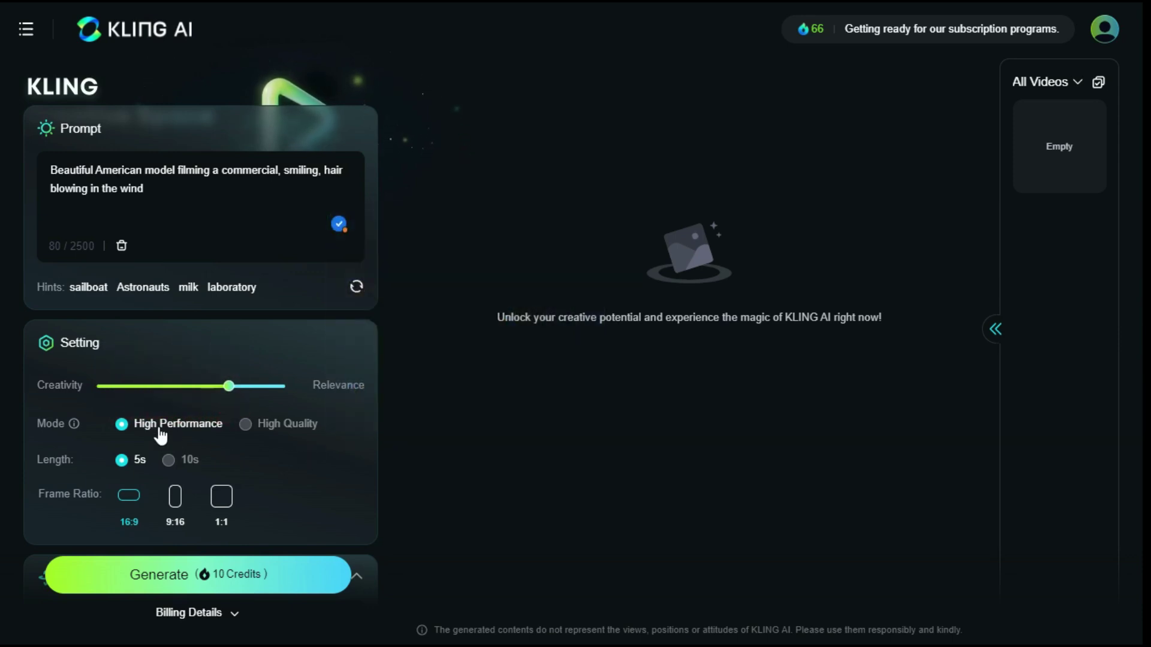
Try the 1:1 frame ratio, then set it back to 16:9.
{"action": "mouse_move", "coordinate": [283, 437]}
{"action": "mouse_move", "coordinate": [186, 470]}
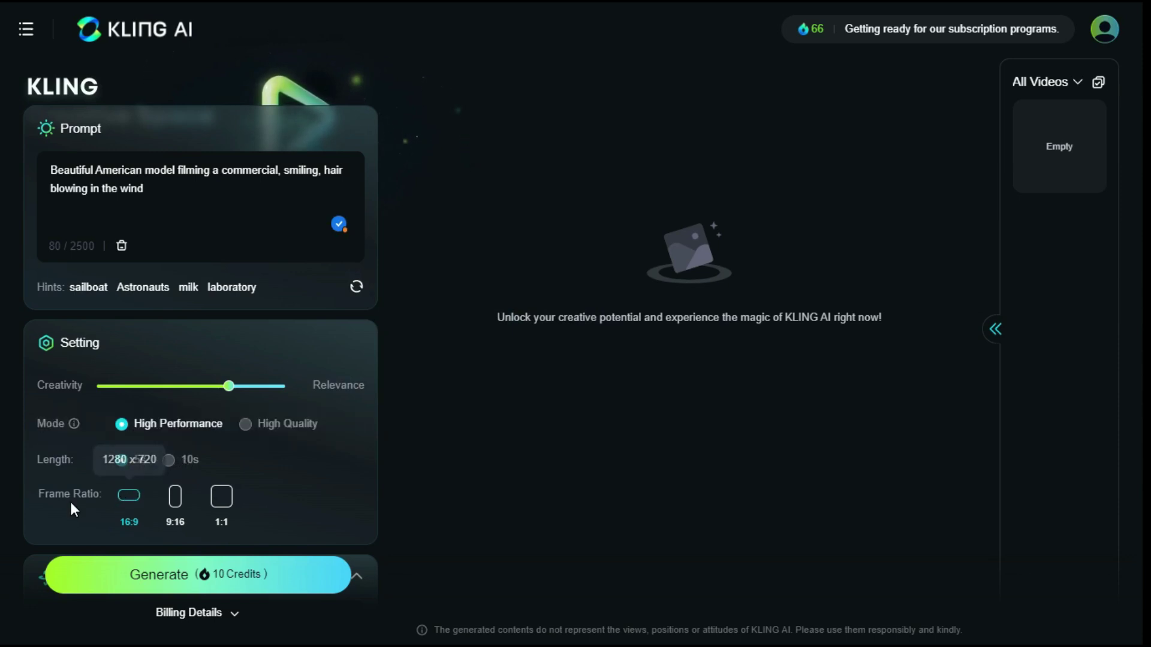
{"action": "mouse_move", "coordinate": [128, 509]}
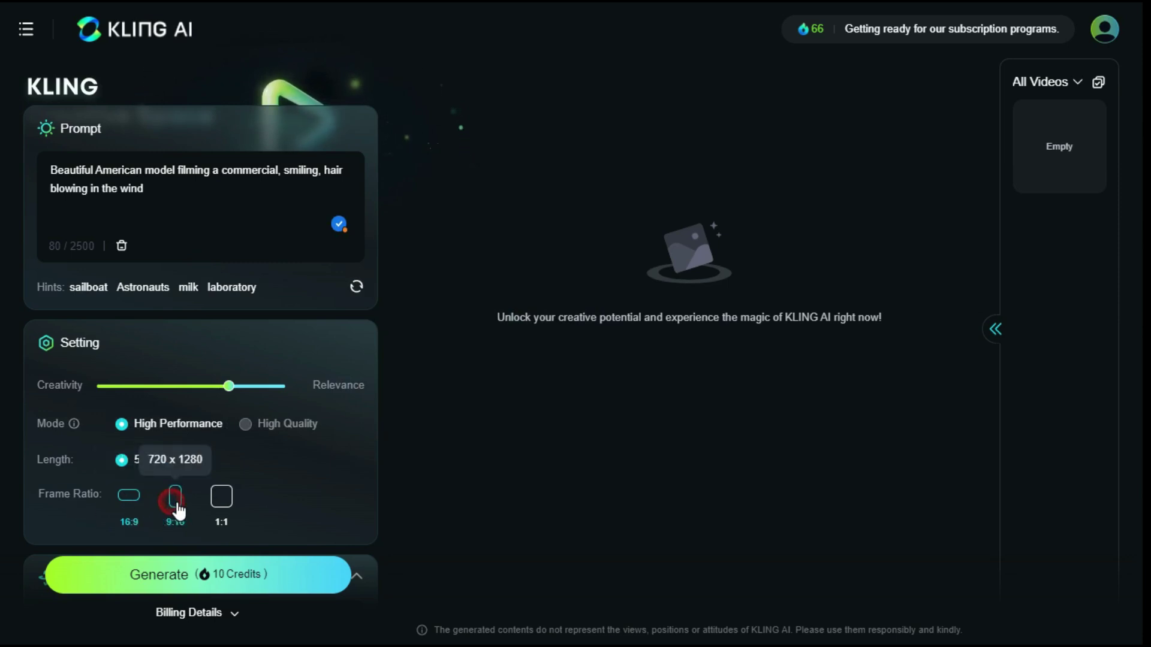
{"action": "left_click", "coordinate": [235, 503]}
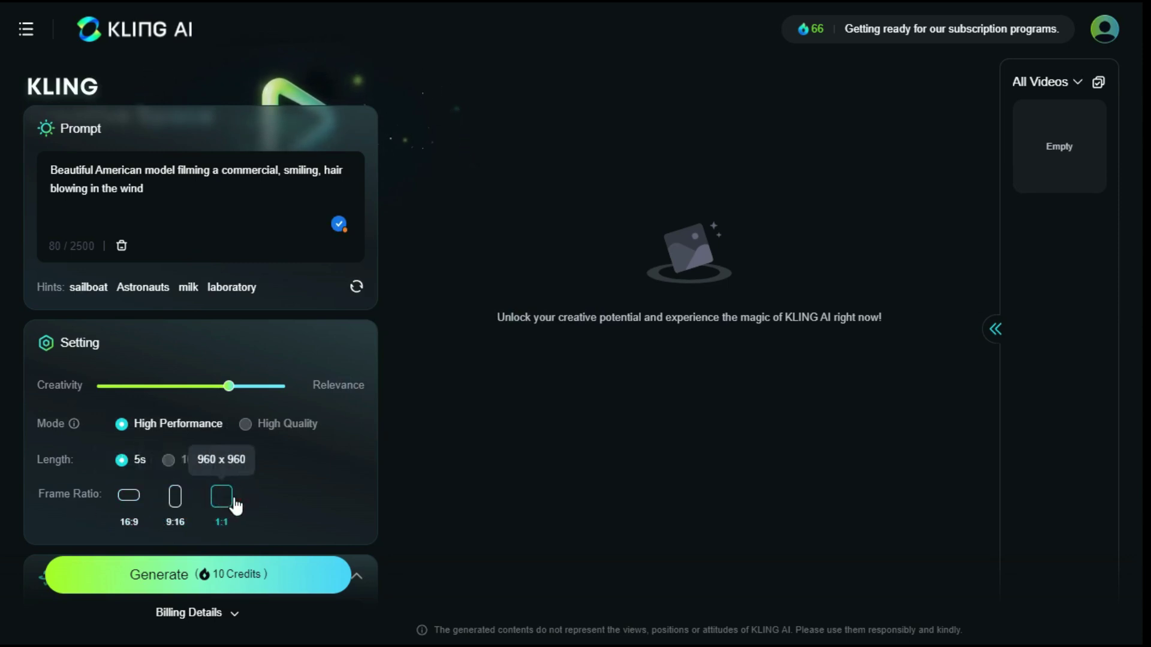
{"action": "left_click", "coordinate": [130, 509]}
Set Camera Control to Zoom with a strength of 1.
{"action": "scroll", "coordinate": [327, 484], "scroll_direction": "down", "scroll_amount": 5}
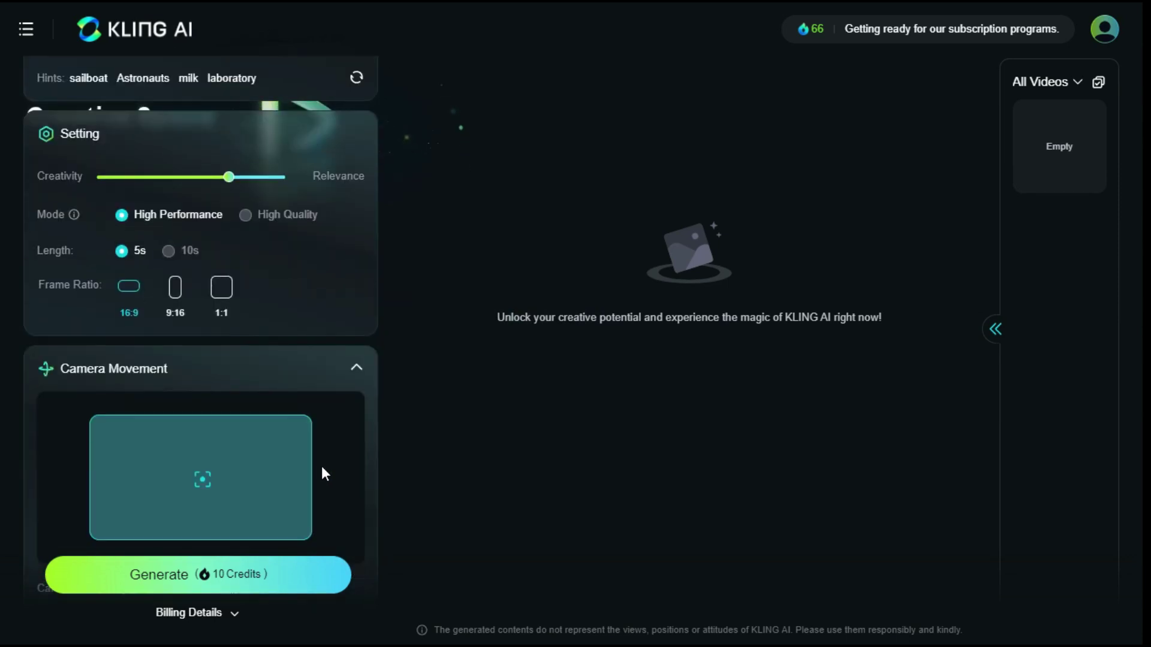
{"action": "scroll", "coordinate": [321, 471], "scroll_direction": "down", "scroll_amount": 2}
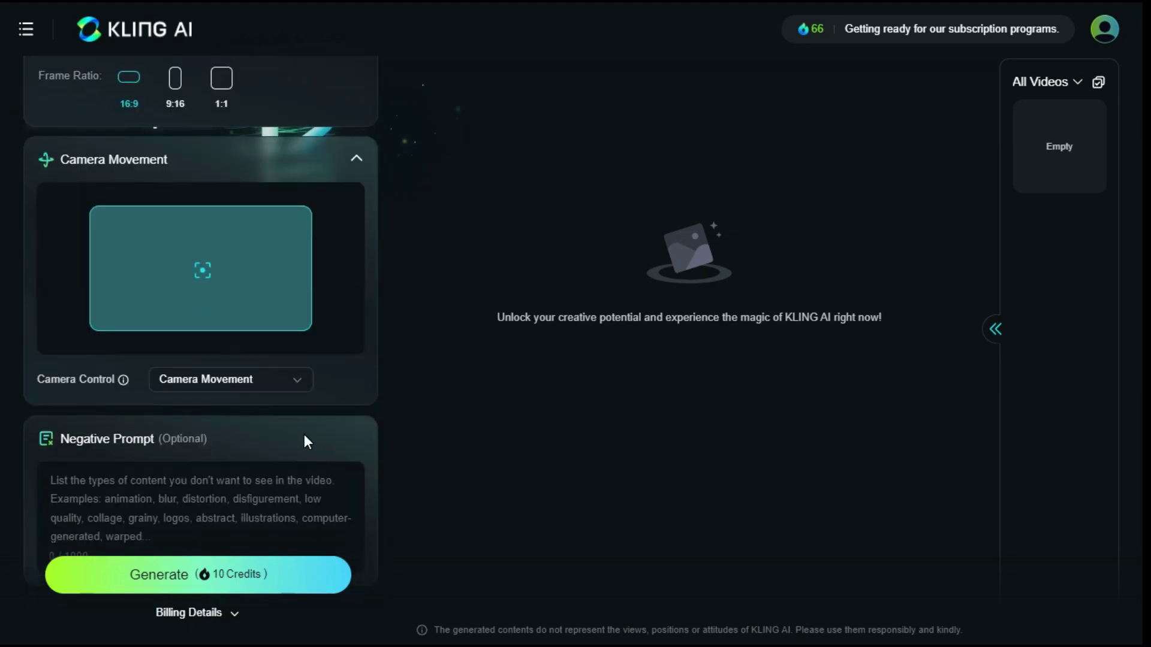
{"action": "left_click", "coordinate": [303, 384]}
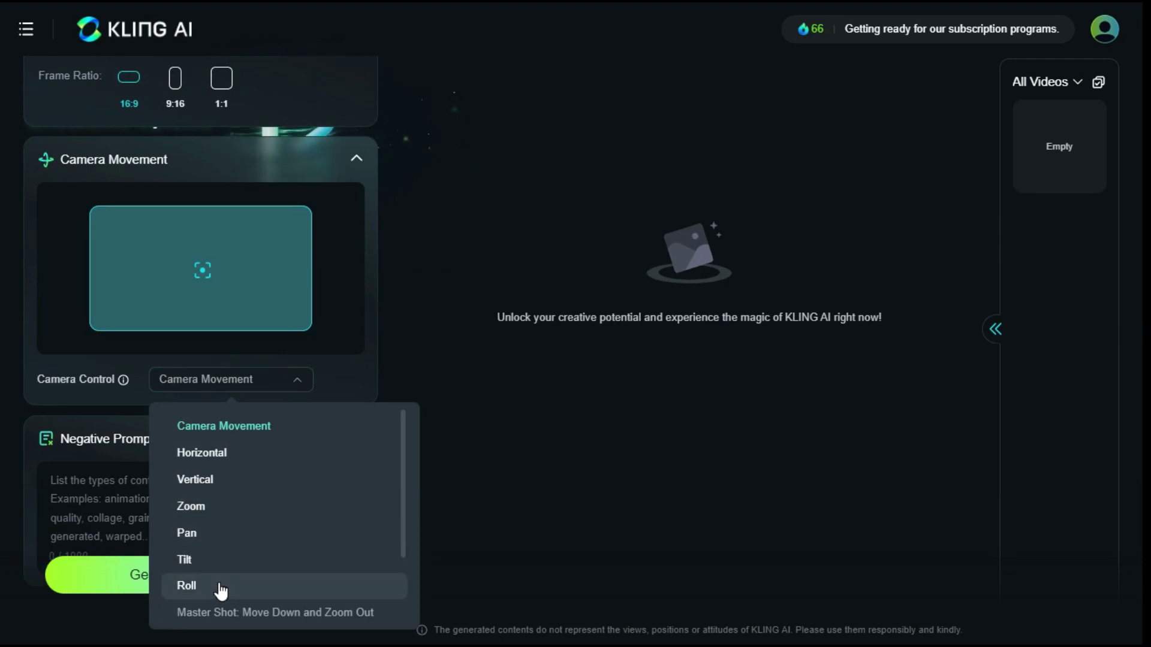
{"action": "left_click", "coordinate": [218, 505]}
{"action": "left_click", "coordinate": [232, 445]}
Generate the smiling model clip for 10 credits, leaving 56.
{"action": "scroll", "coordinate": [234, 451], "scroll_direction": "down", "scroll_amount": 2}
{"action": "left_click", "coordinate": [77, 460]}
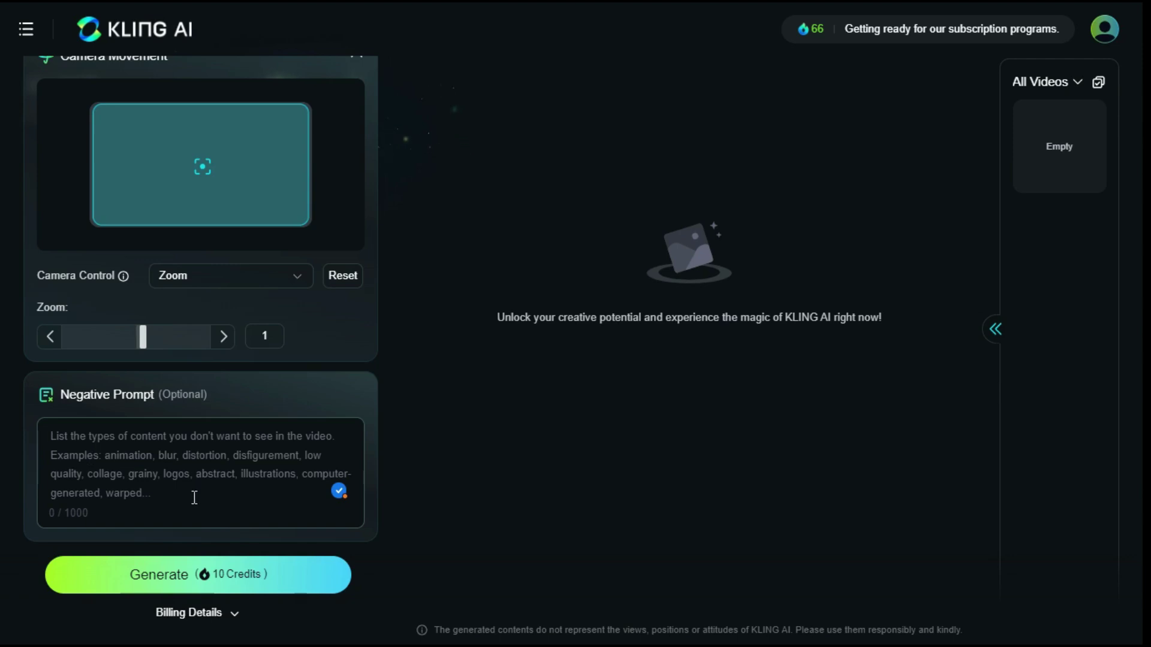
{"action": "left_click", "coordinate": [179, 581]}
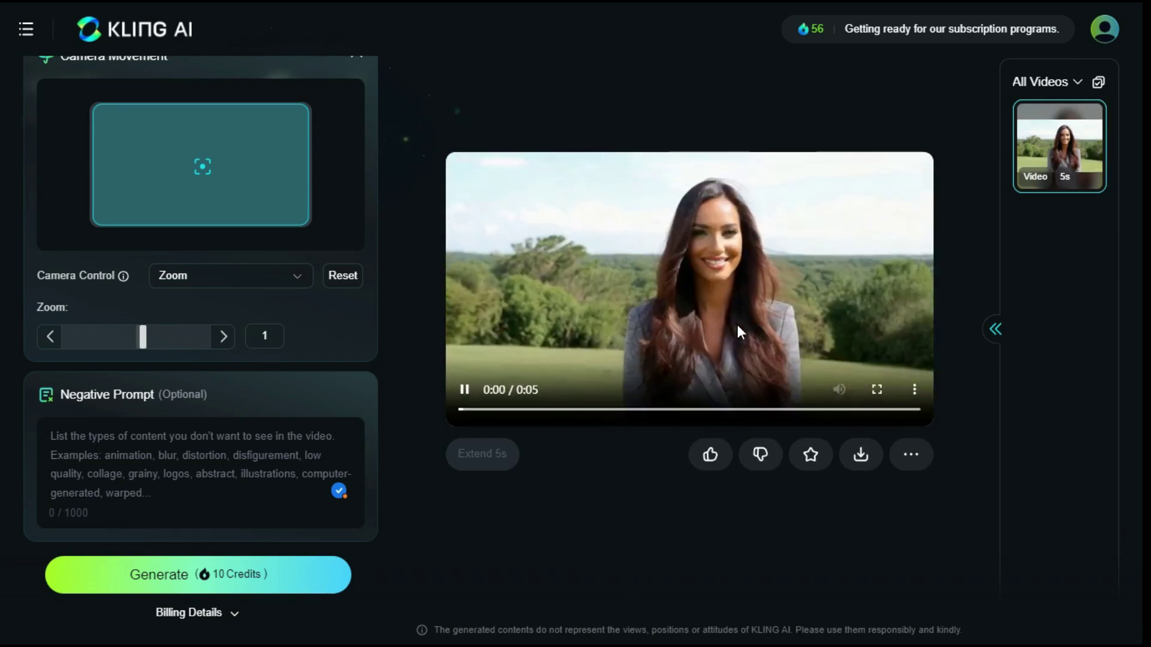
Watch the generated 5-second smiling model clip full screen, then exit full screen.
{"action": "left_click", "coordinate": [876, 389]}
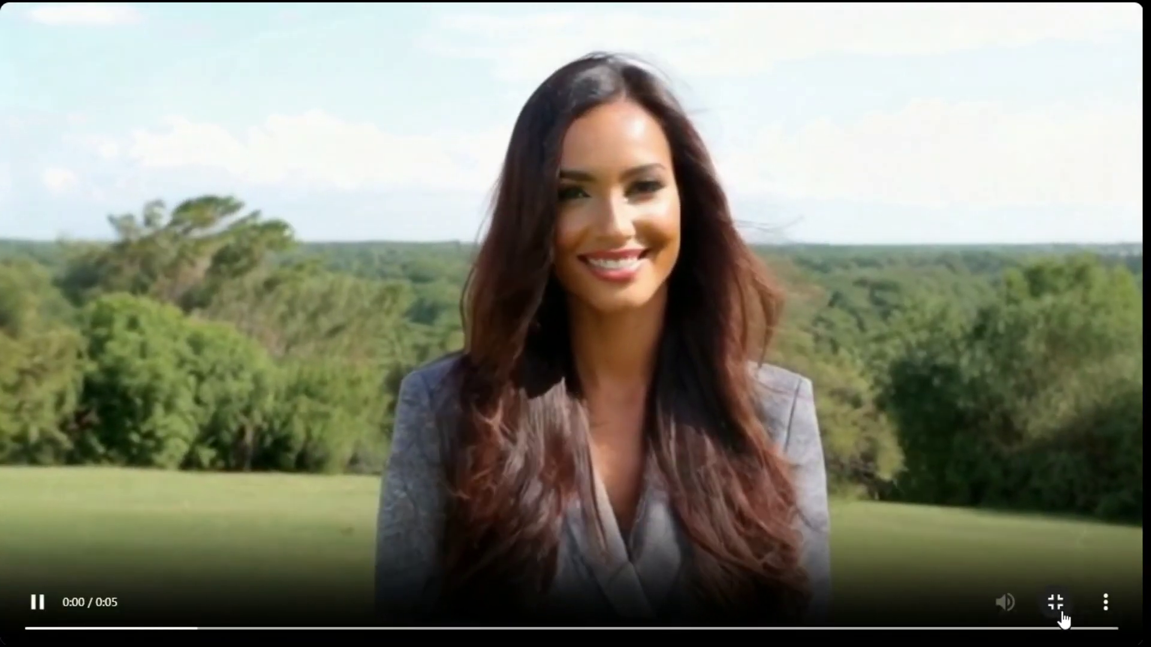
{"action": "left_click", "coordinate": [1057, 603]}
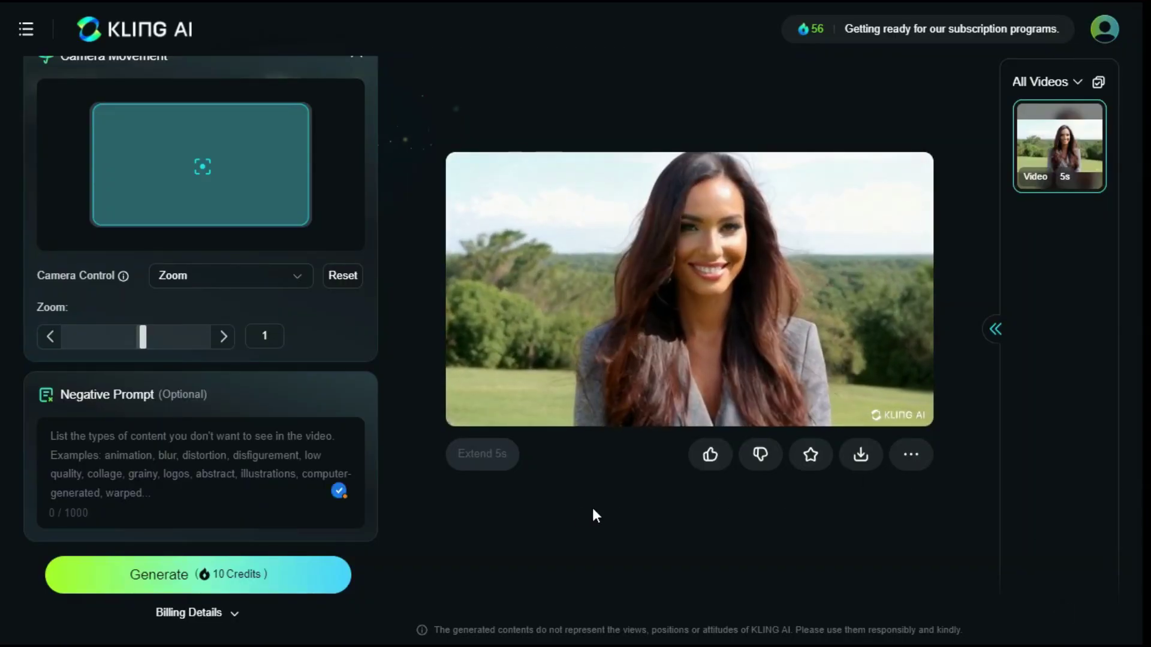
Replace the old prompt with the milk-pouring description.
{"action": "scroll", "coordinate": [234, 264], "scroll_direction": "up", "scroll_amount": 8}
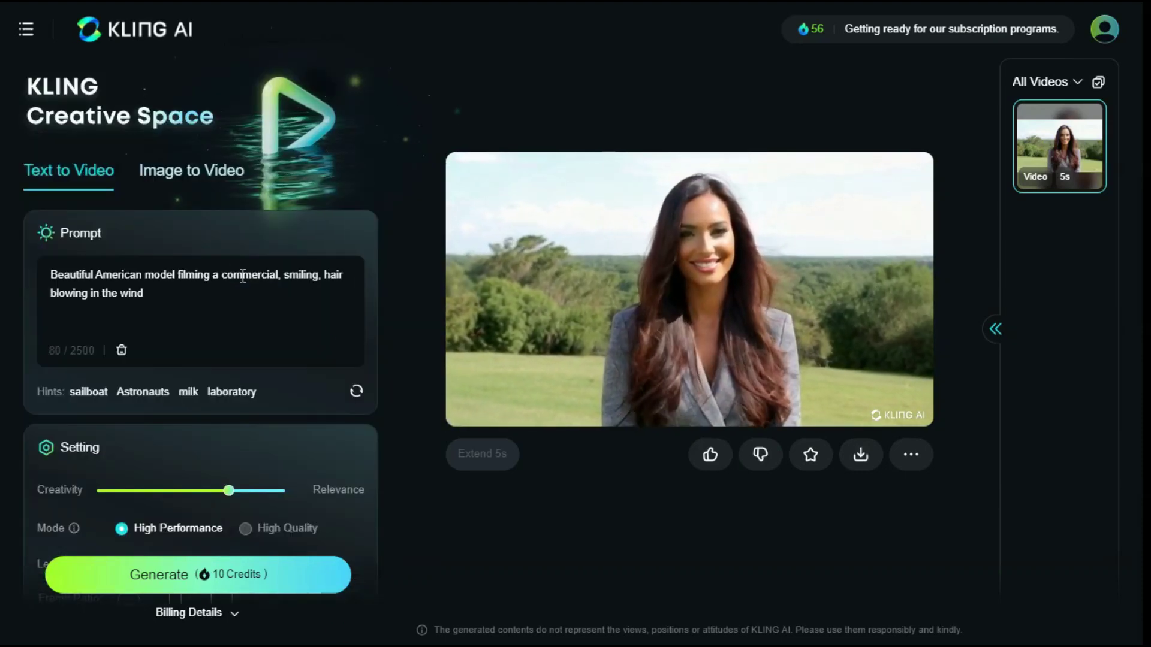
{"action": "left_click_drag", "start_coordinate": [169, 296], "coordinate": [44, 269]}
{"action": "key", "text": "BackSpace"}
{"action": "left_click", "coordinate": [89, 282]}
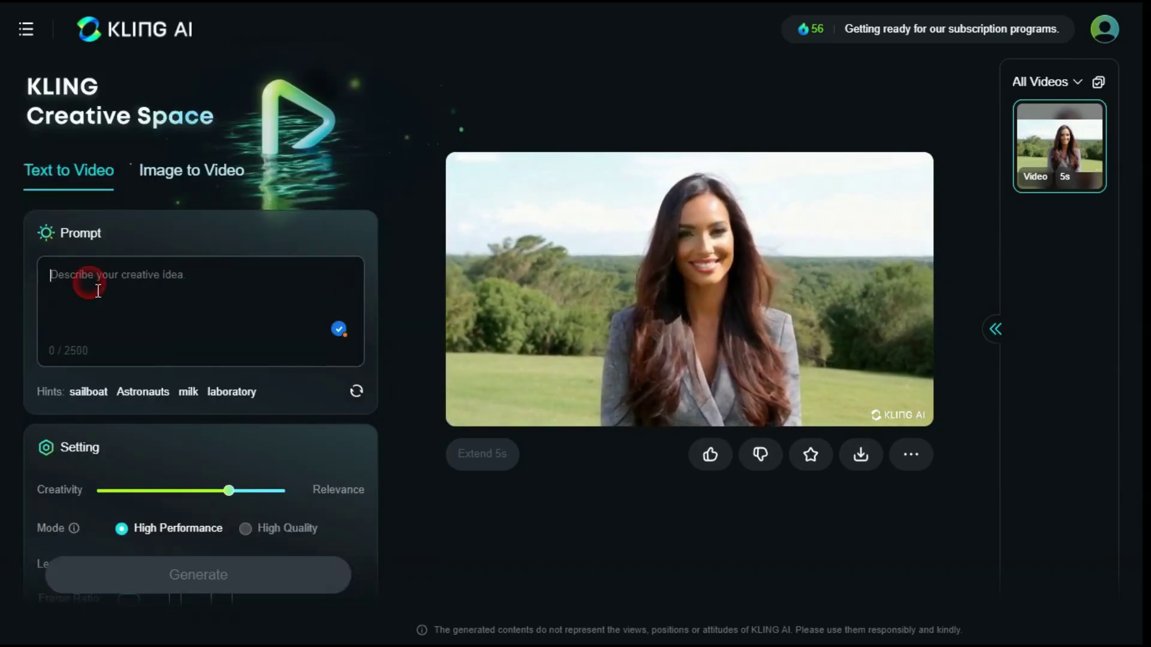
{"action": "type", "text": "Carefully pour the milk into the cup, the milk flow is smooth, and the cup is gradually filled with milky white"}
Set Creativity to 0.8, switch Camera Control to Camera Movement, and generate the milk clip.
{"action": "scroll", "coordinate": [235, 355], "scroll_direction": "down", "scroll_amount": 4}
{"action": "left_click_drag", "start_coordinate": [232, 291], "coordinate": [256, 300]}
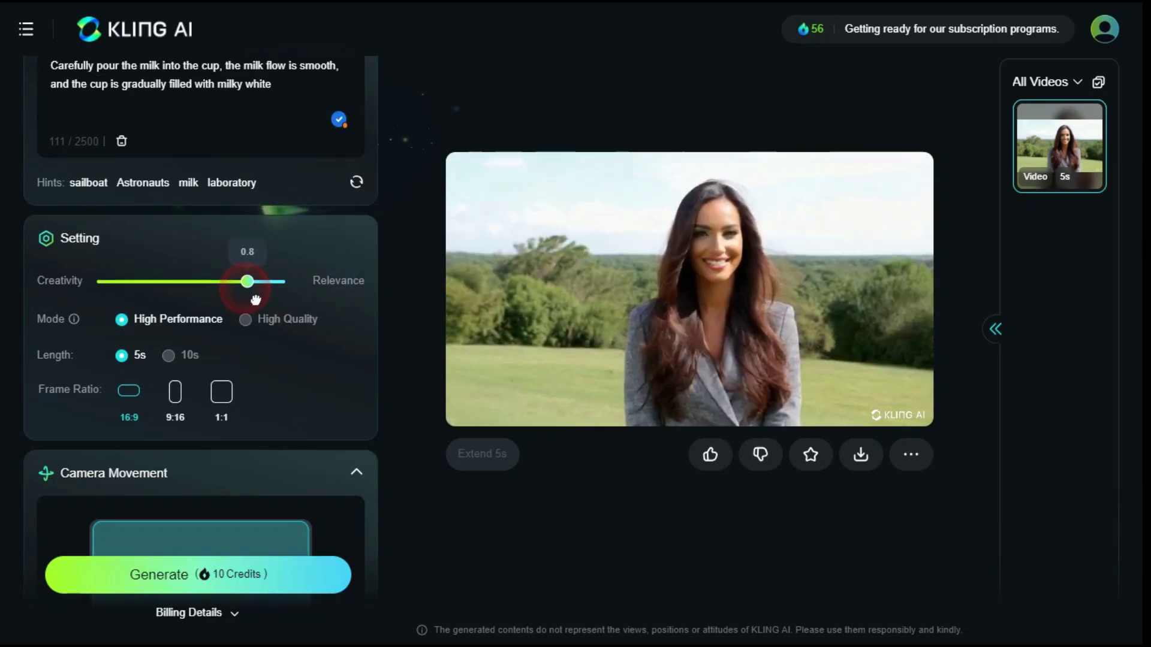
{"action": "scroll", "coordinate": [175, 428], "scroll_direction": "down", "scroll_amount": 5}
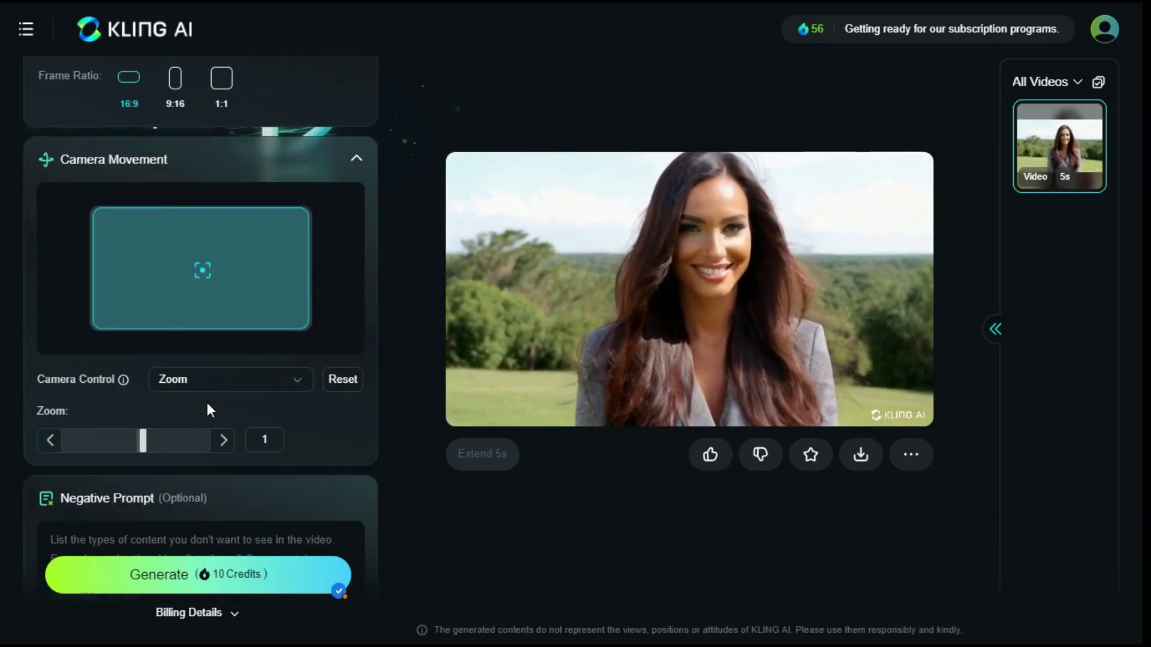
{"action": "left_click", "coordinate": [298, 379]}
{"action": "left_click", "coordinate": [260, 426]}
{"action": "scroll", "coordinate": [210, 509], "scroll_direction": "down", "scroll_amount": 1}
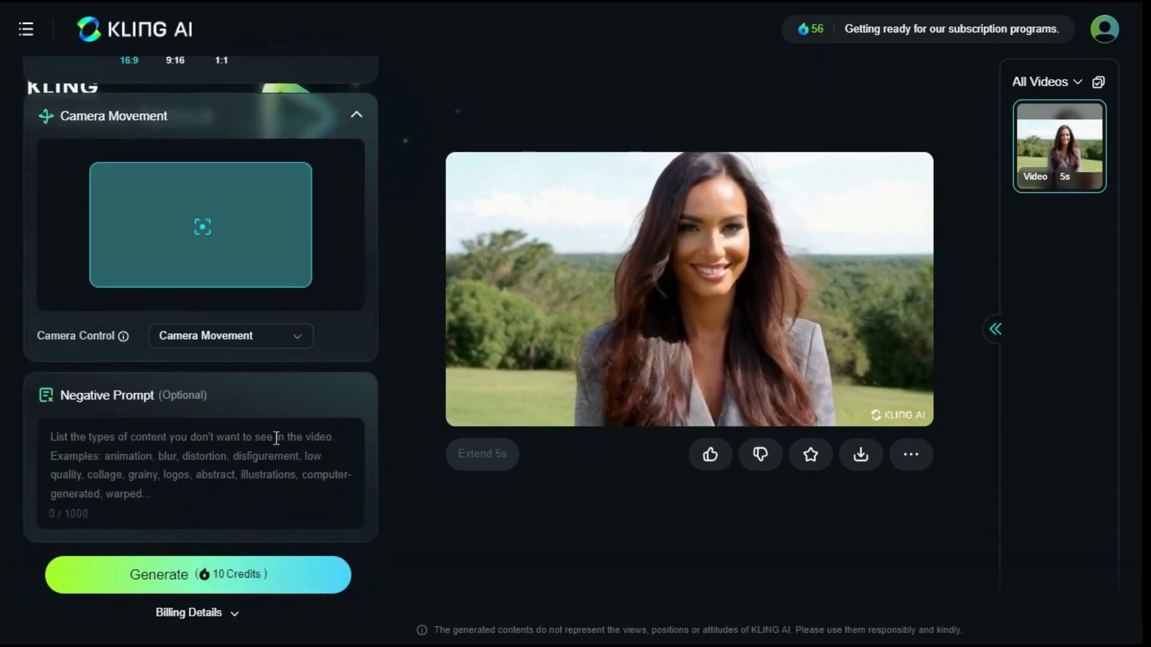
{"action": "left_click", "coordinate": [174, 575]}
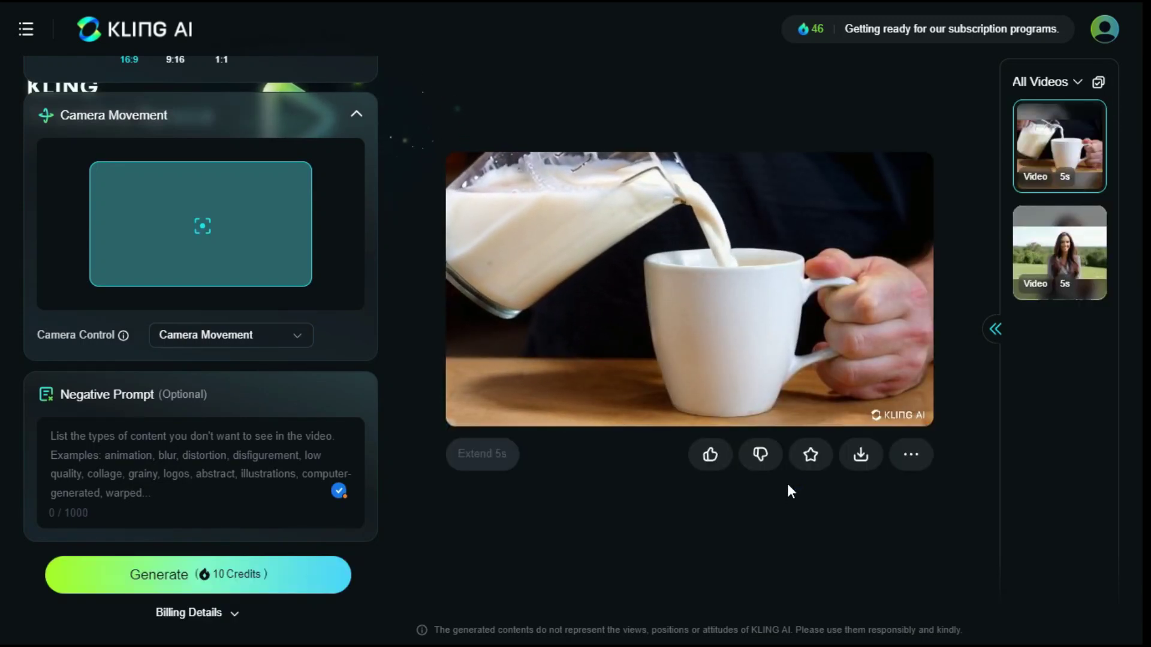
Watch the milk-pouring clip full screen, exit, and scroll the left panel to the top.
{"action": "mouse_move", "coordinate": [756, 364]}
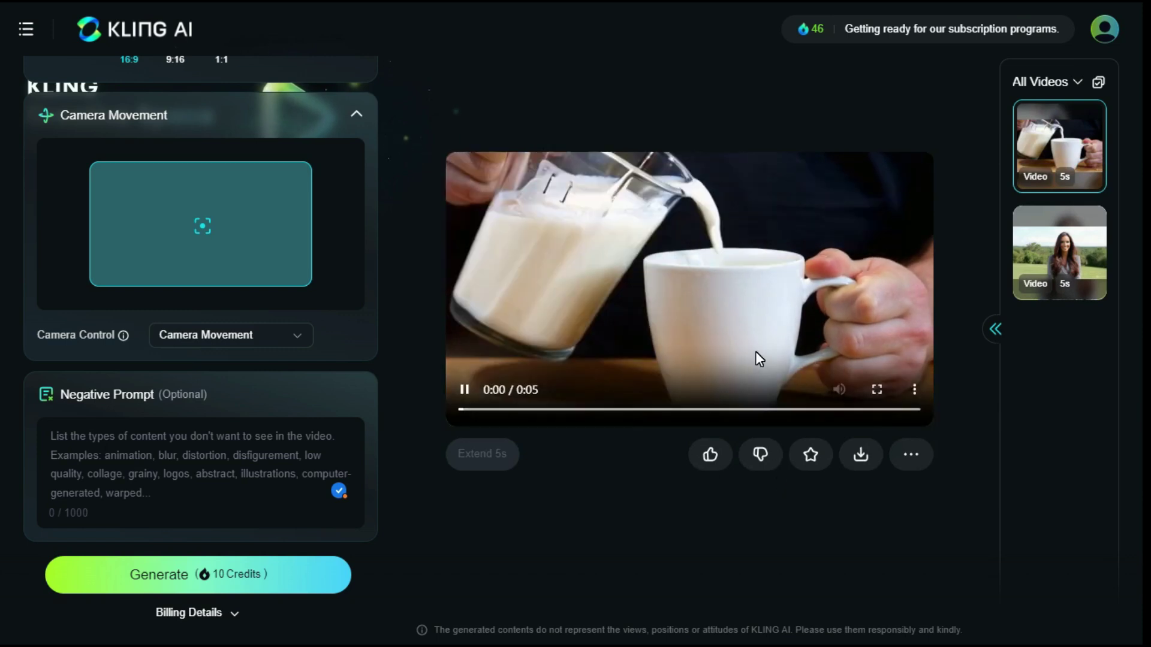
{"action": "left_click", "coordinate": [876, 389]}
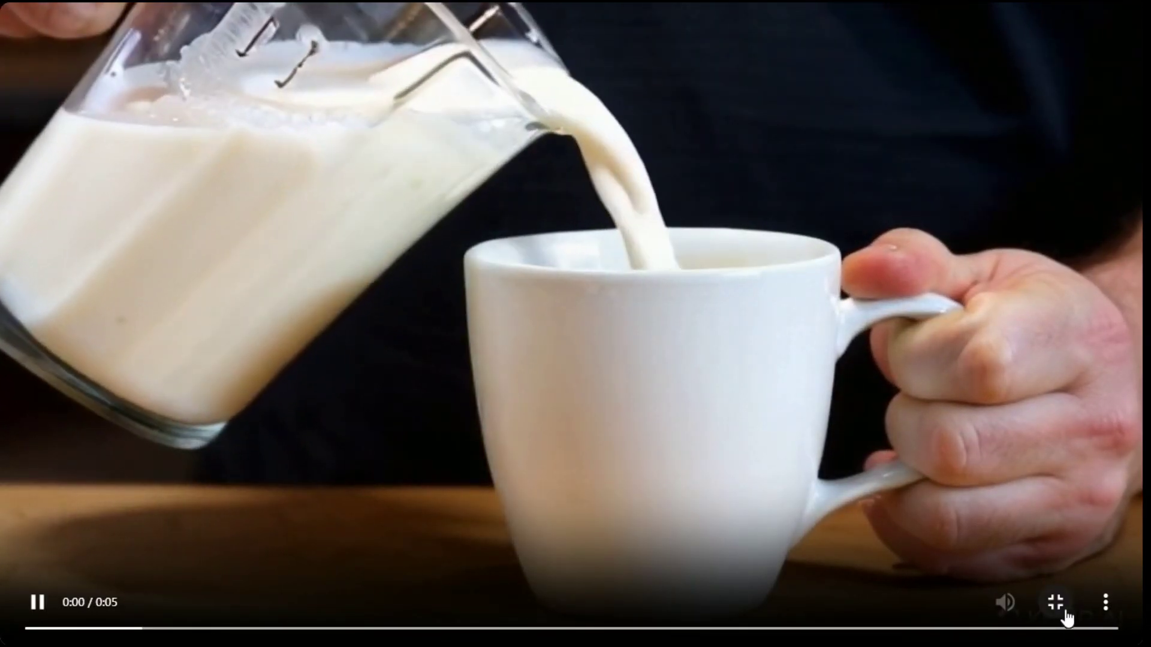
{"action": "left_click", "coordinate": [1059, 606]}
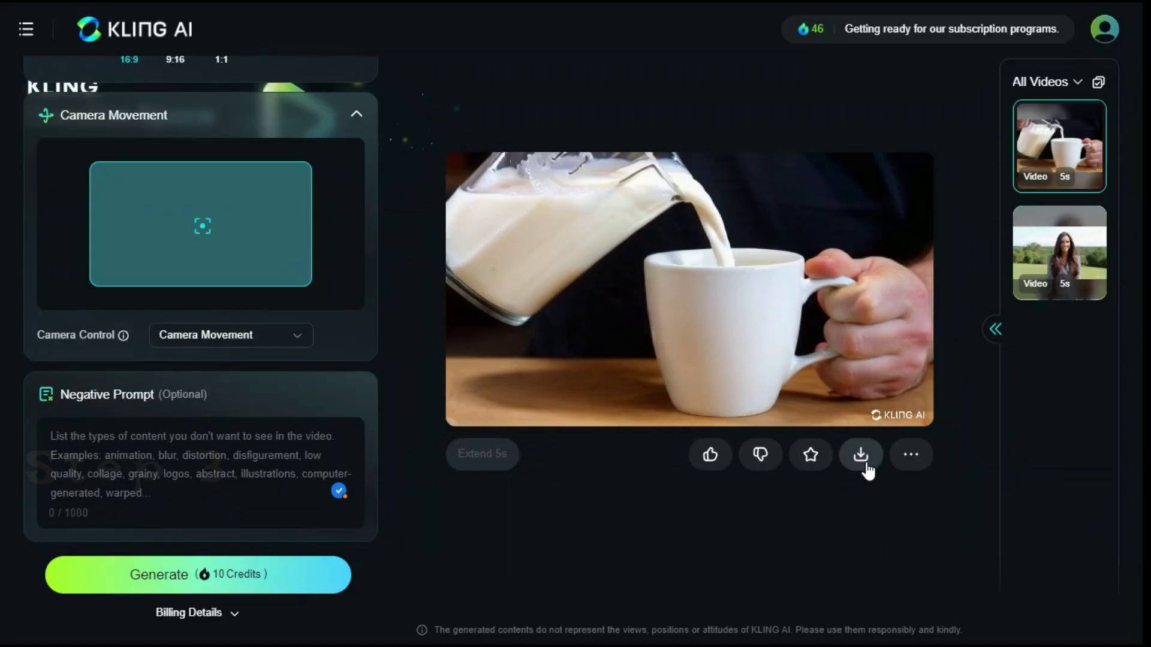
{"action": "scroll", "coordinate": [282, 333], "scroll_direction": "up", "scroll_amount": 10}
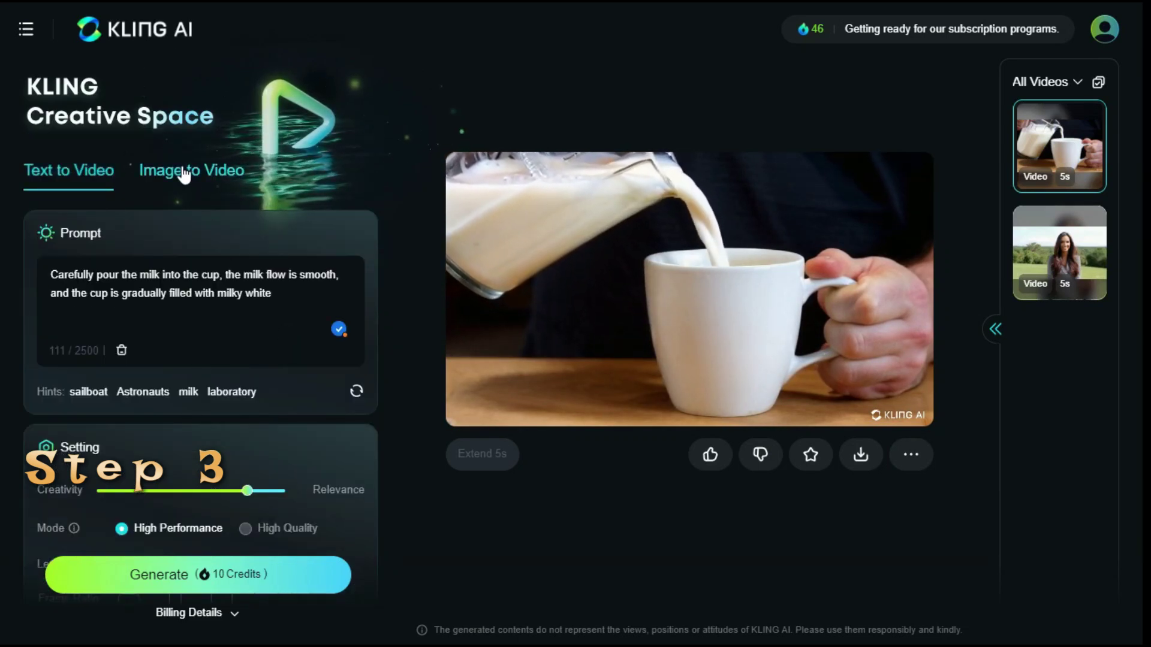
Switch to Image to Video and upload 4.jpg as the reference image.
{"action": "left_click", "coordinate": [209, 173]}
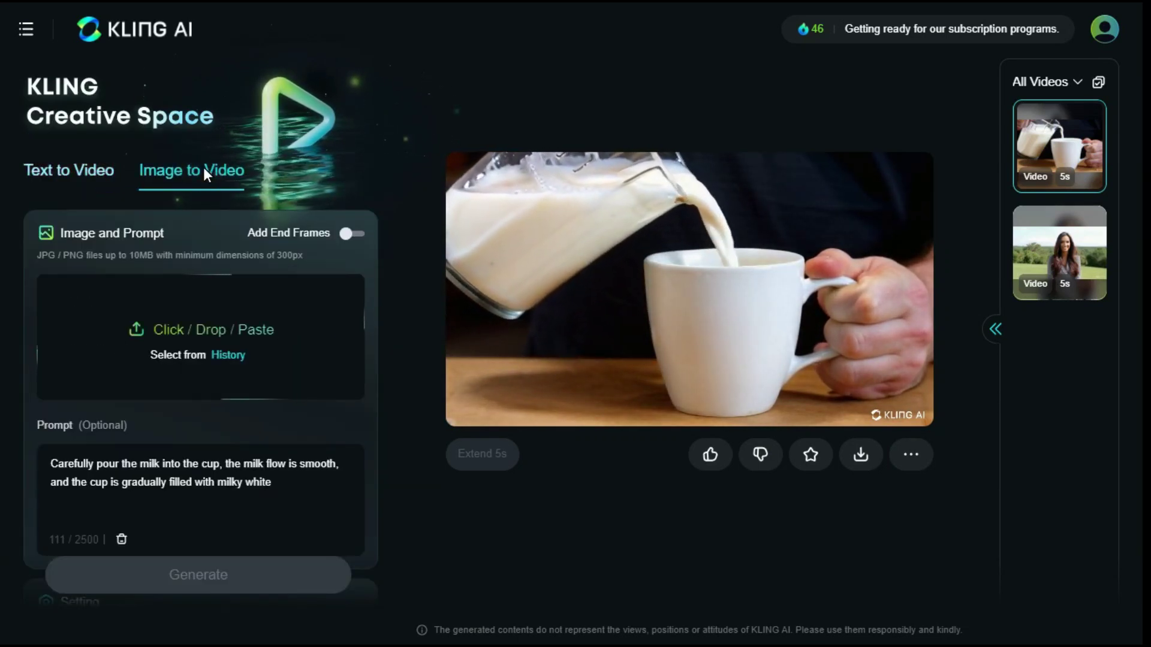
{"action": "left_click", "coordinate": [176, 332]}
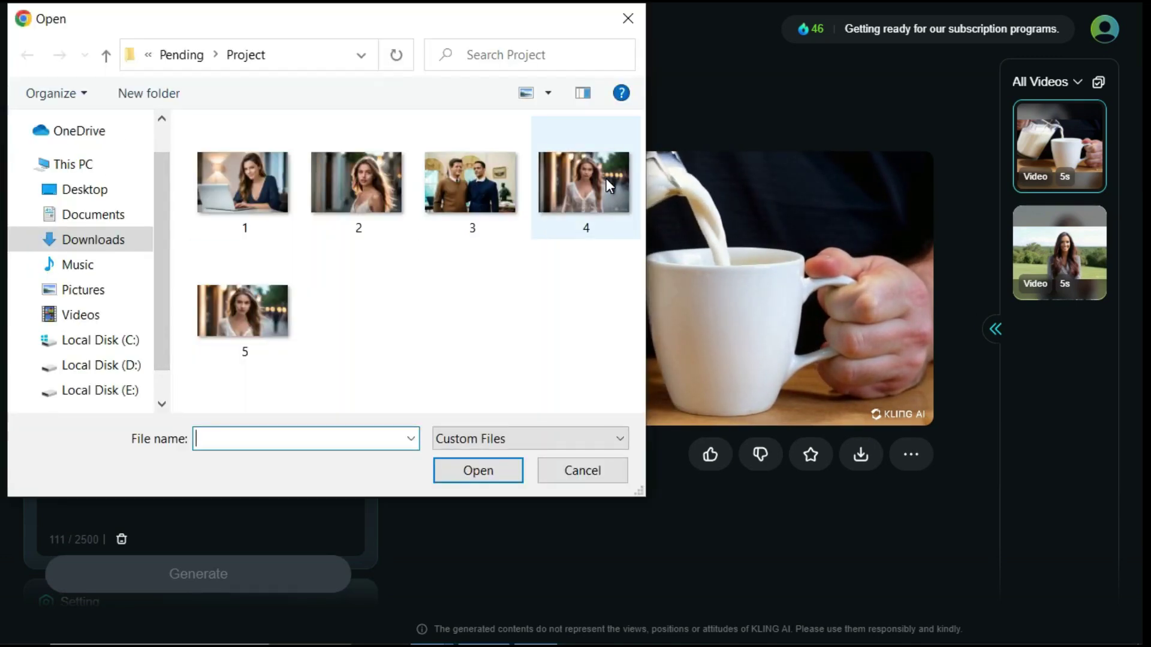
{"action": "double_click", "coordinate": [606, 178]}
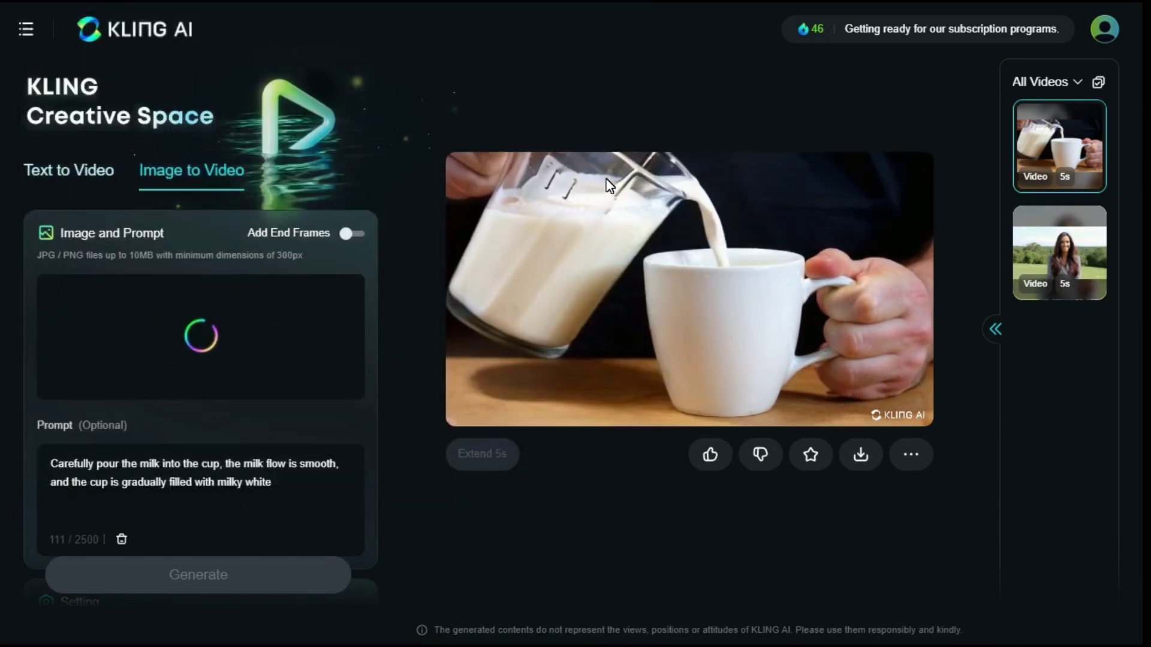
{"action": "mouse_move", "coordinate": [344, 236]}
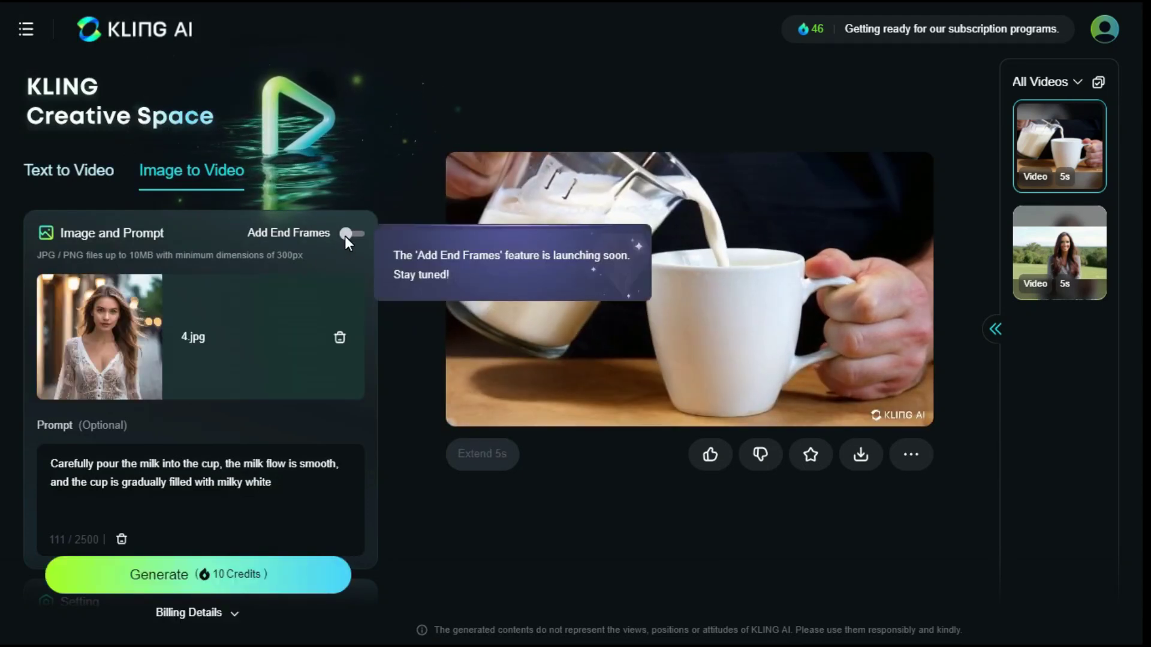
Replace the prompt with 'Girl walking in the street, hair blowing in the wind' and generate for 10 credits.
{"action": "scroll", "coordinate": [270, 393], "scroll_direction": "down", "scroll_amount": 2}
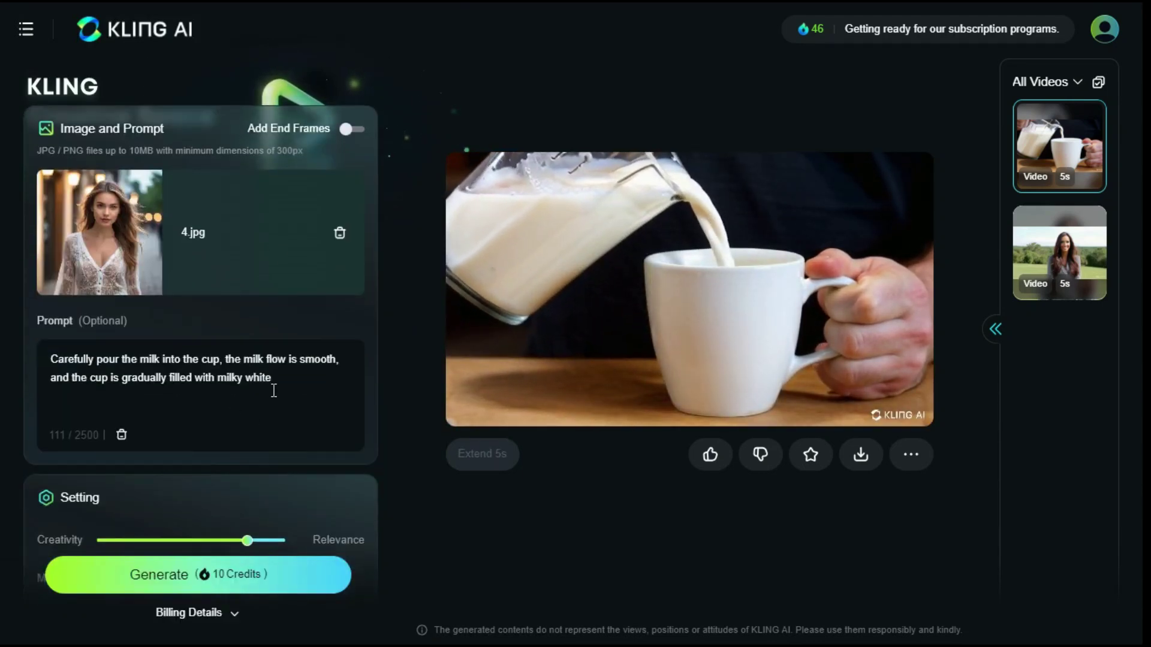
{"action": "left_click_drag", "start_coordinate": [291, 384], "coordinate": [48, 362]}
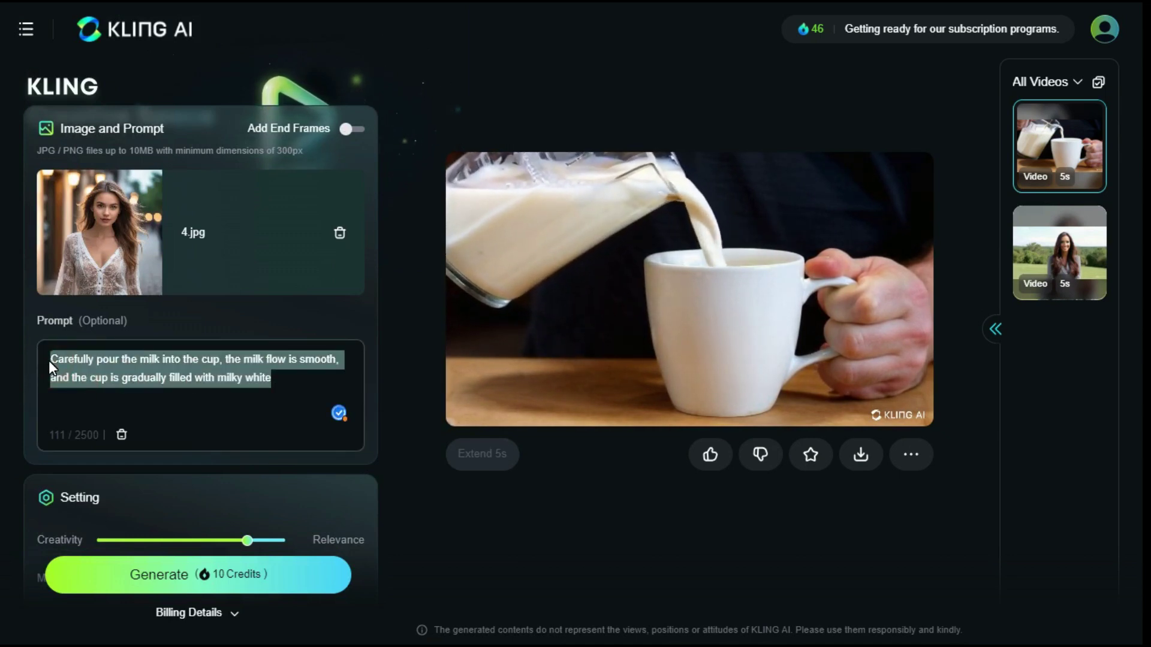
{"action": "key", "text": "BackSpace"}
{"action": "type", "text": "Girl walking in the street, hair blowing in the wind"}
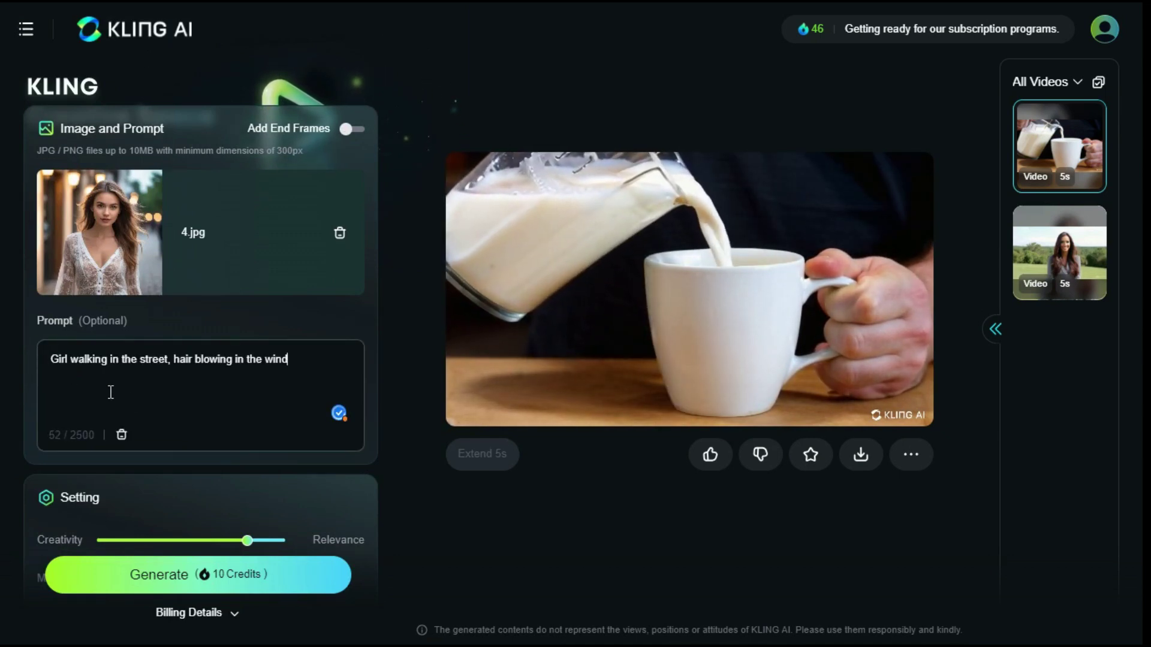
{"action": "scroll", "coordinate": [184, 411], "scroll_direction": "down", "scroll_amount": 2}
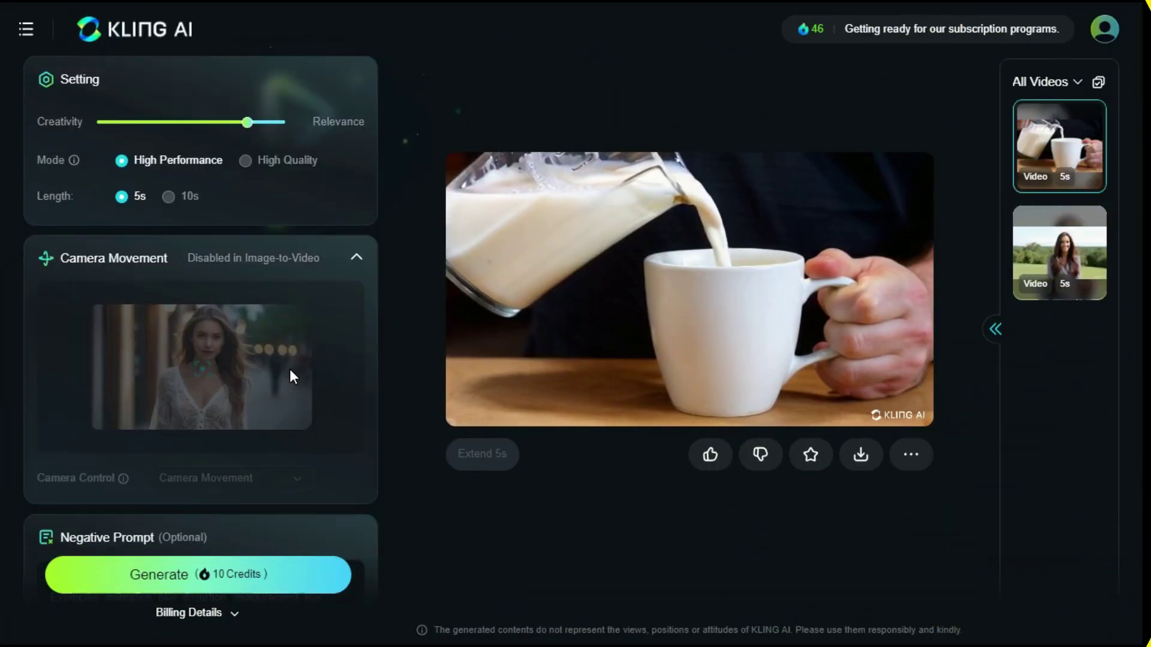
{"action": "scroll", "coordinate": [290, 370], "scroll_direction": "down", "scroll_amount": 2}
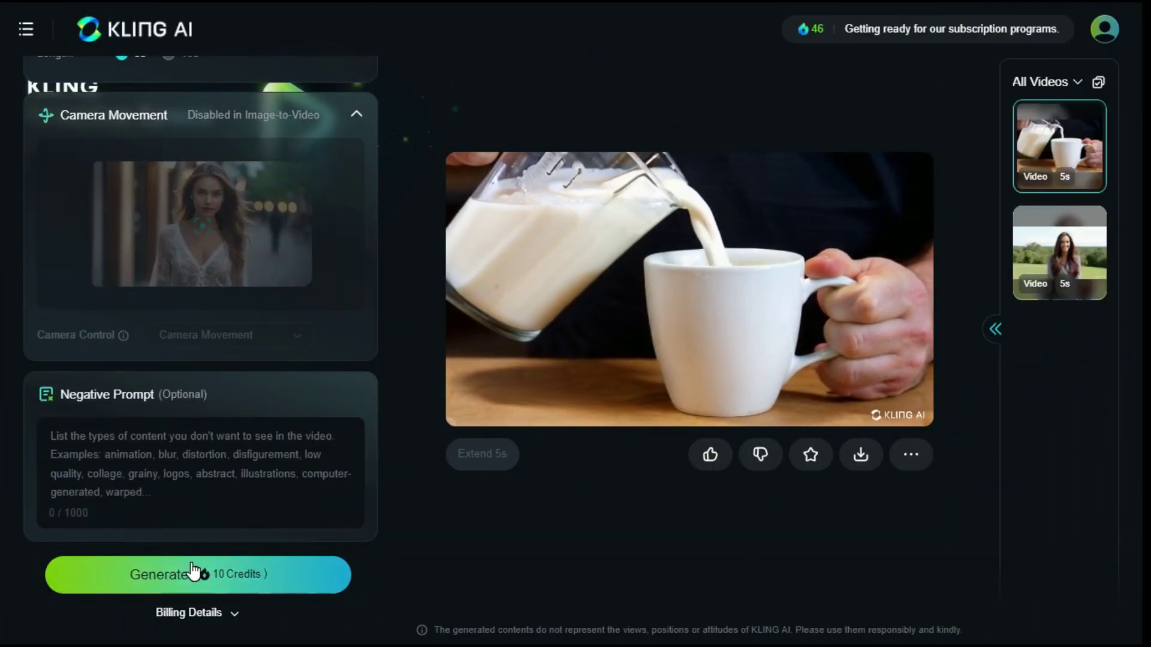
{"action": "left_click", "coordinate": [191, 574]}
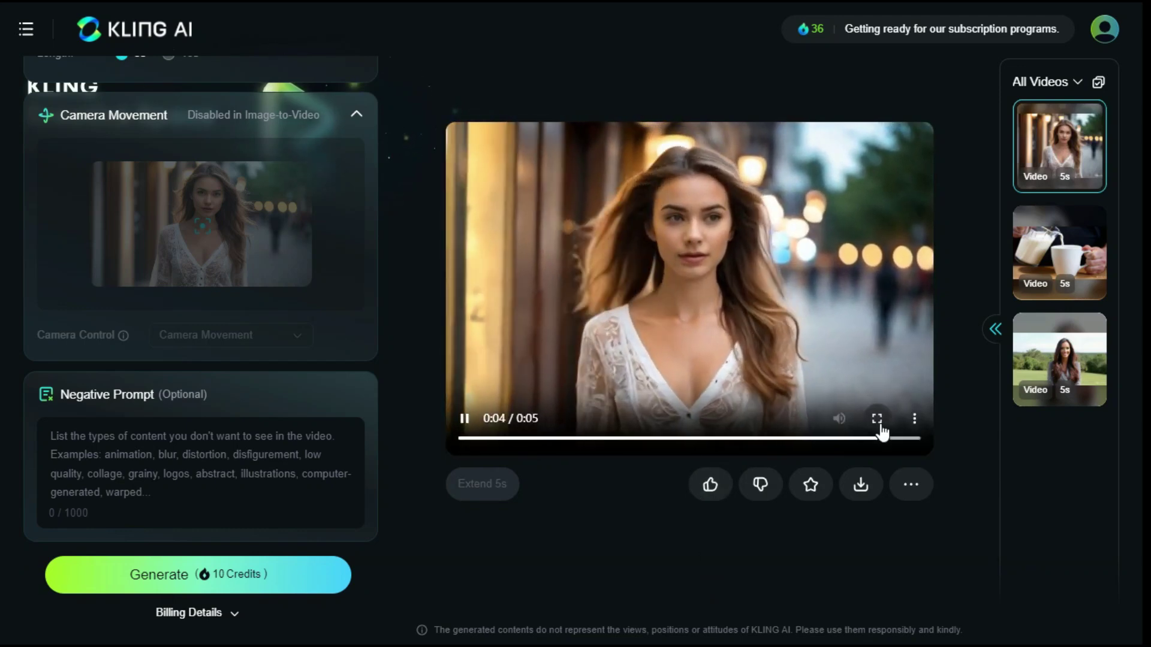
Play the finished clip of the woman walking down the street in full screen.
{"action": "left_click", "coordinate": [876, 419]}
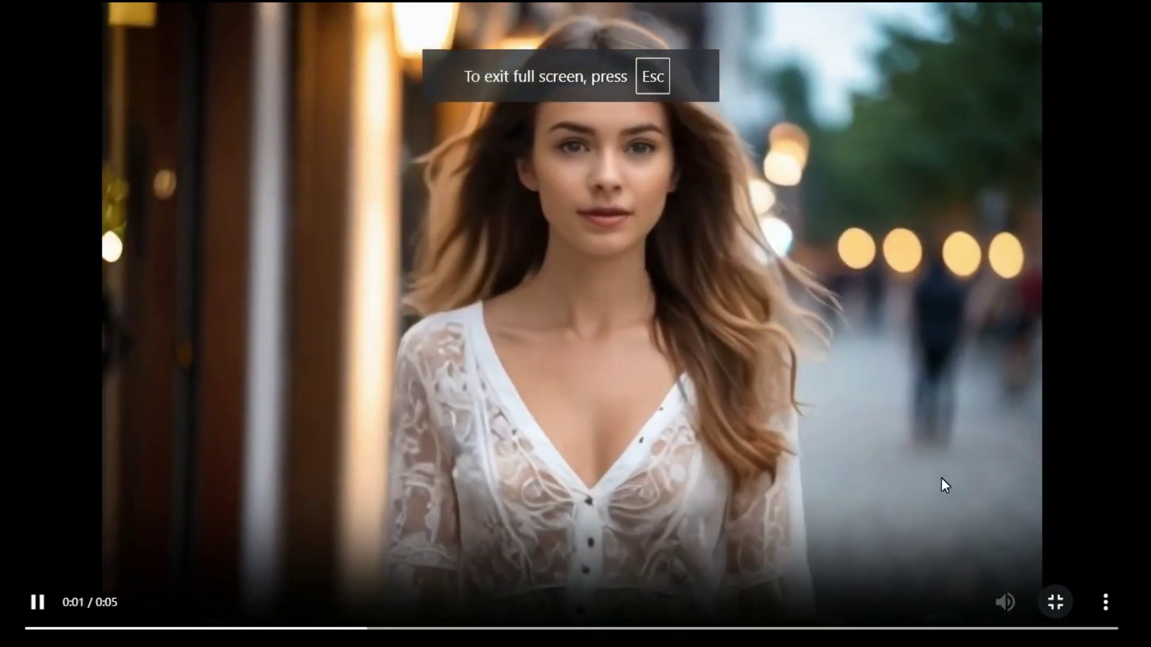